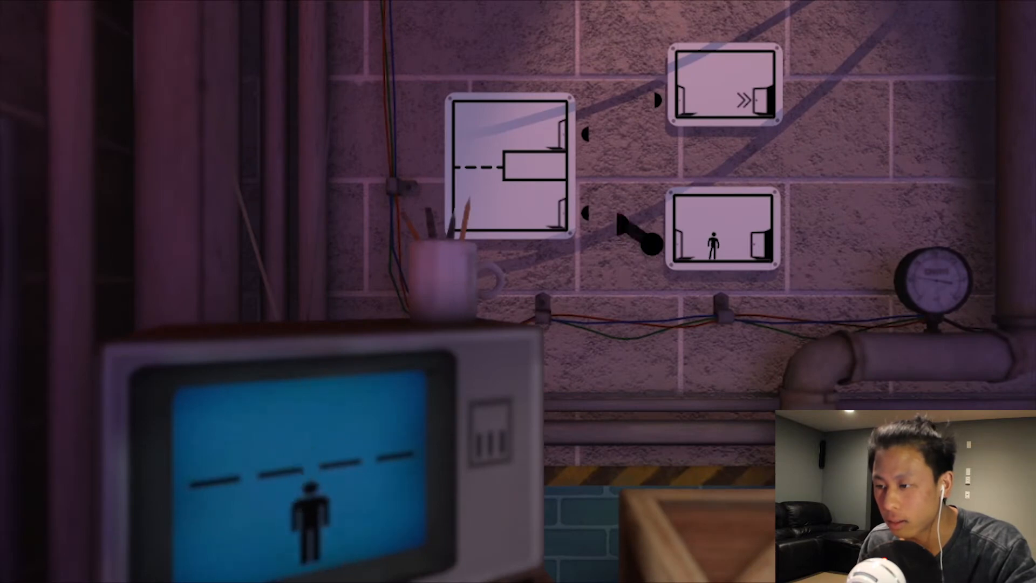
Link the figure's room to the tall panel, then separate the exit room and figure's room from it
drag(622, 226, 583, 207)
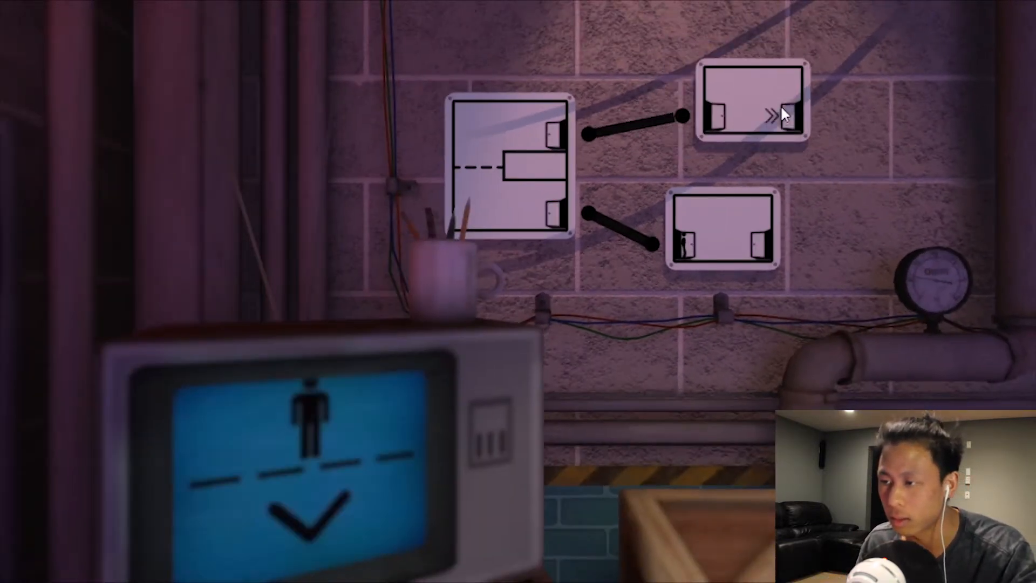
drag(732, 110, 826, 97)
drag(680, 221, 796, 232)
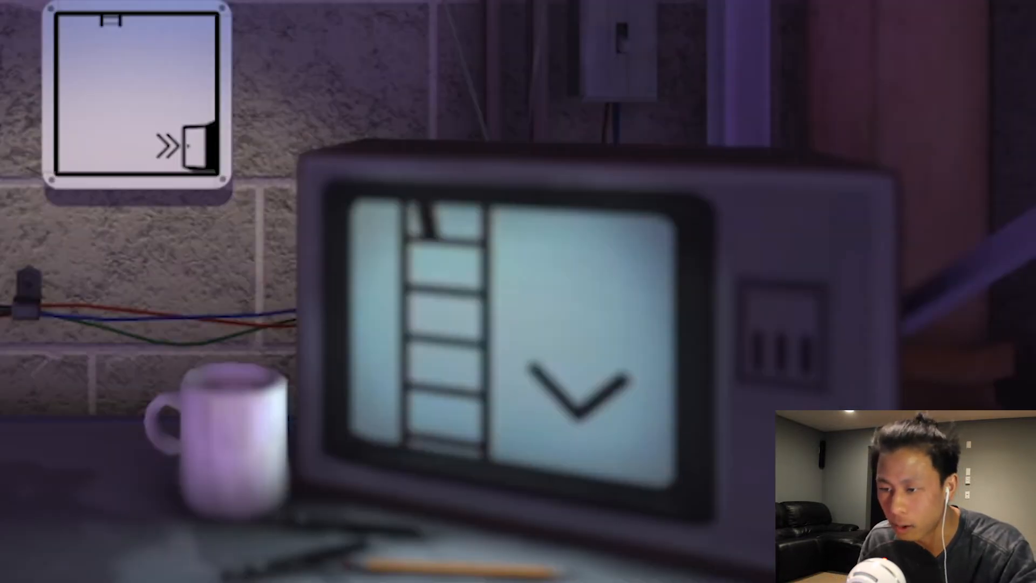
Place the ladder room beside the figure's room and directly above the exit room
drag(304, 292, 520, 174)
drag(485, 304, 473, 325)
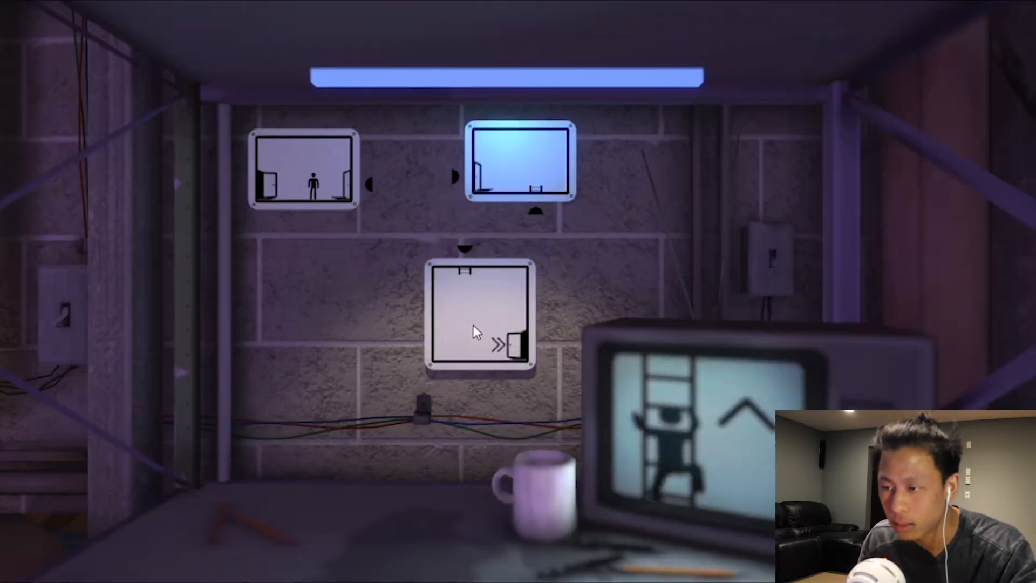
drag(521, 184, 466, 199)
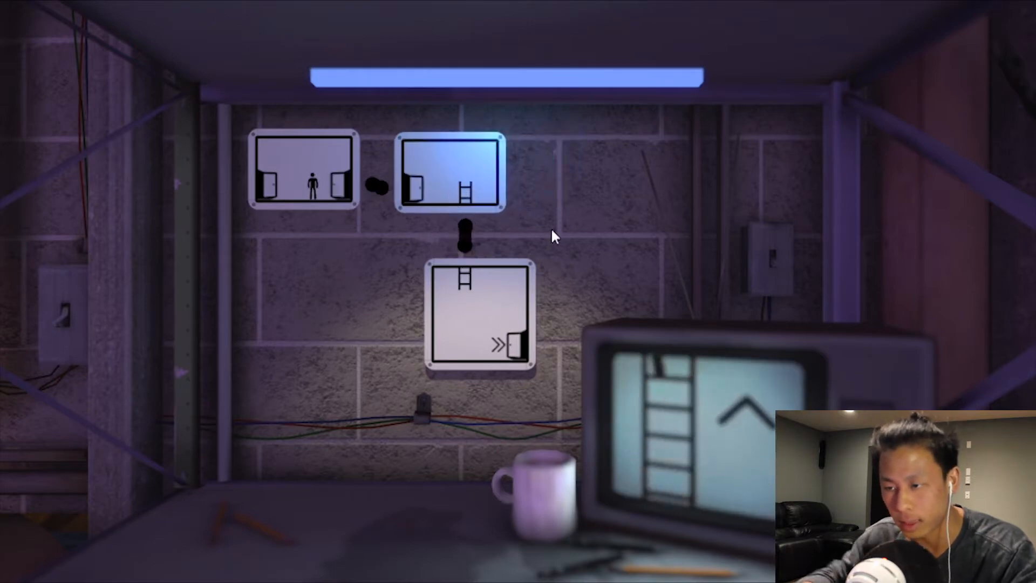
scroll(552, 228, up, 3)
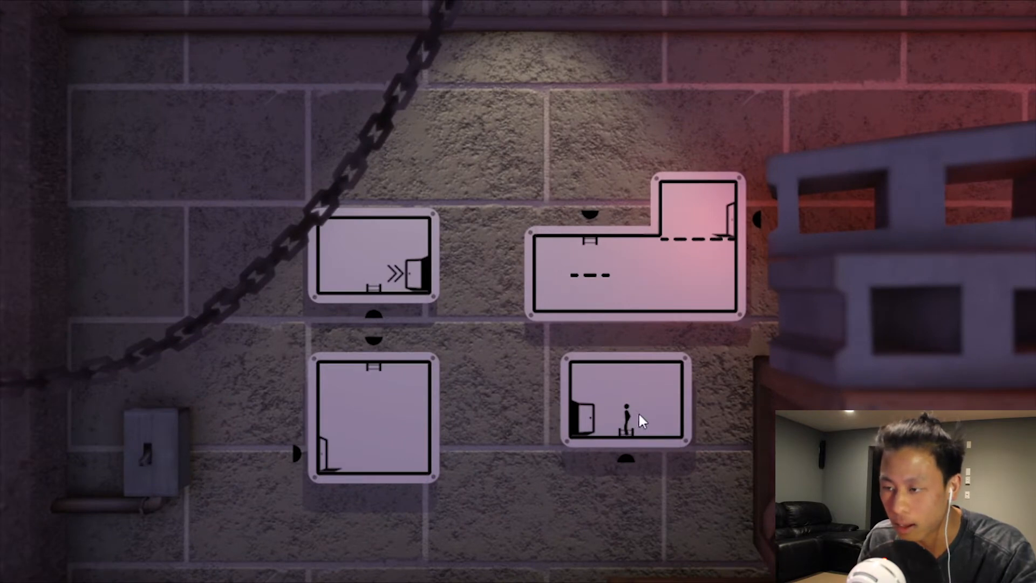
Move the figure's room to the top centre and stack the exit and L-shaped rooms at the lower left
drag(640, 421, 538, 142)
drag(616, 275, 571, 352)
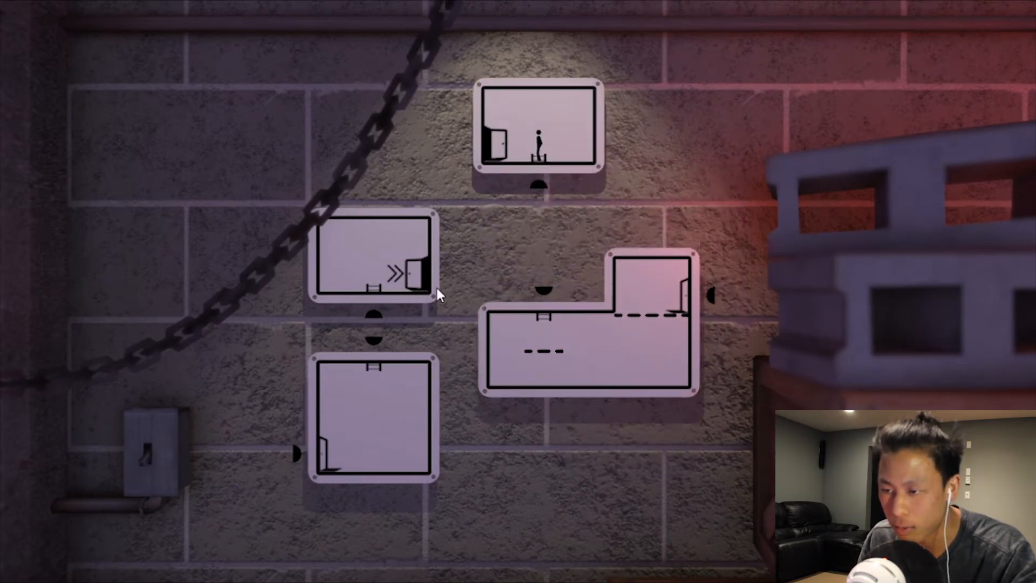
drag(324, 453, 316, 405)
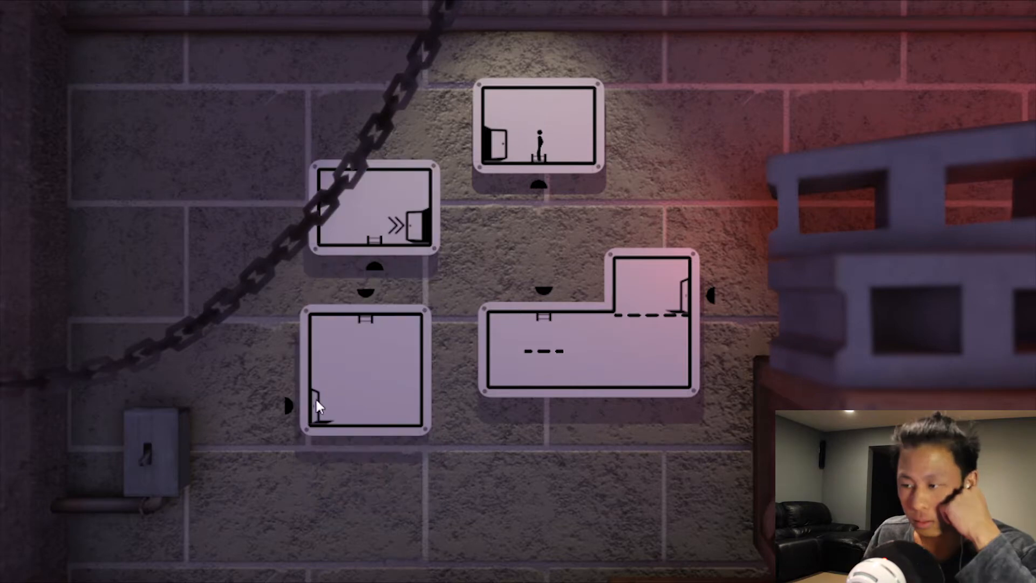
mouse_move(397, 249)
mouse_down()
mouse_move(362, 348)
mouse_move(380, 181)
mouse_up()
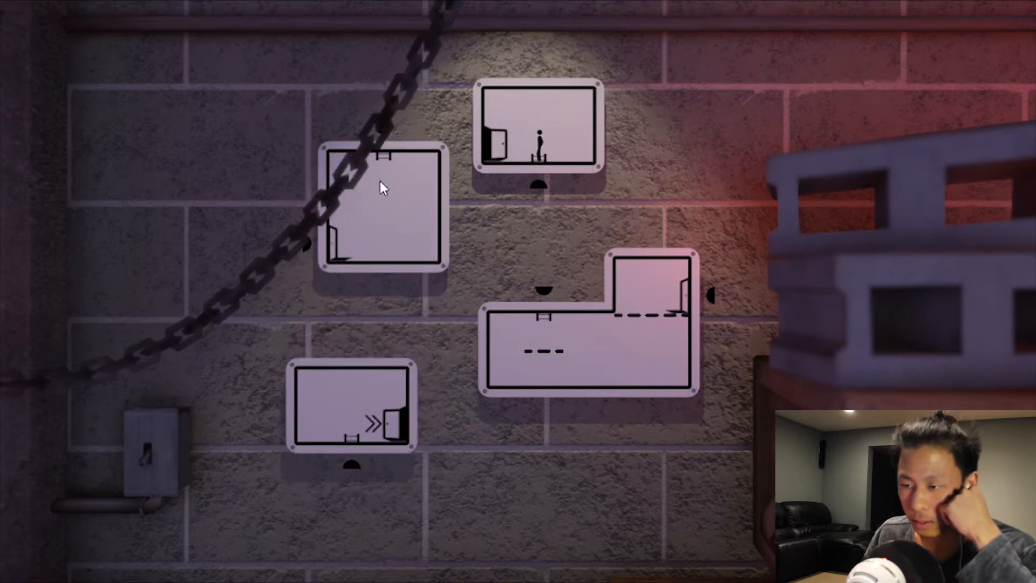
drag(583, 340, 543, 387)
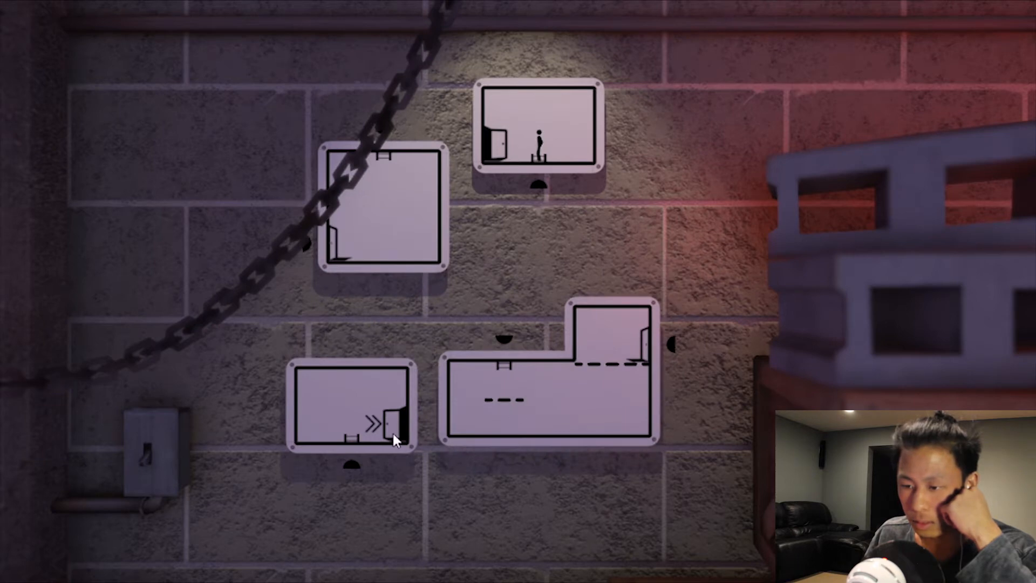
drag(384, 427, 418, 349)
mouse_move(502, 401)
mouse_down()
mouse_move(398, 461)
mouse_move(402, 345)
mouse_move(440, 271)
mouse_move(384, 409)
mouse_up()
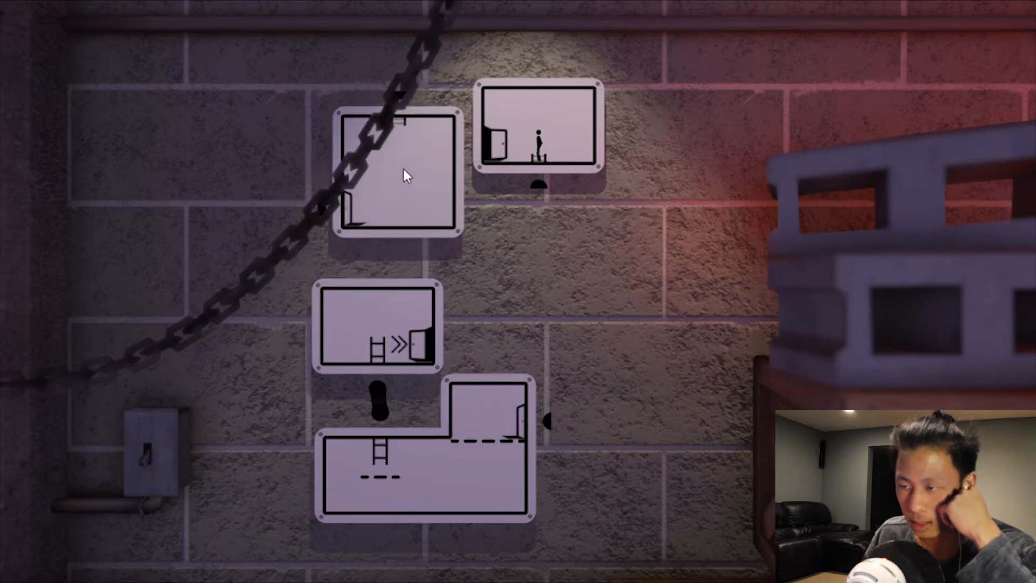
Bring the square room below the figure's room and try linking the two
drag(405, 173, 613, 243)
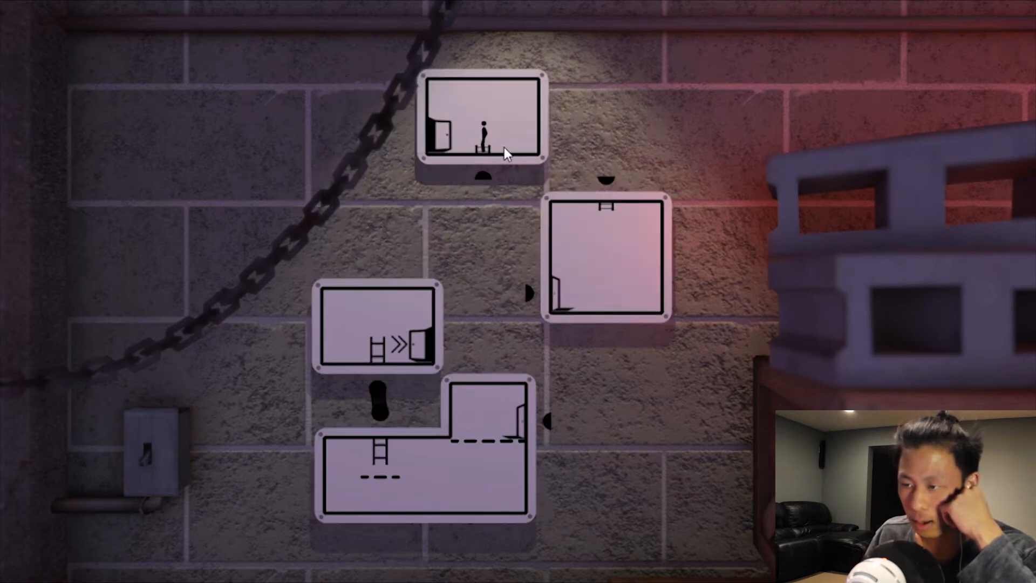
drag(529, 178, 607, 204)
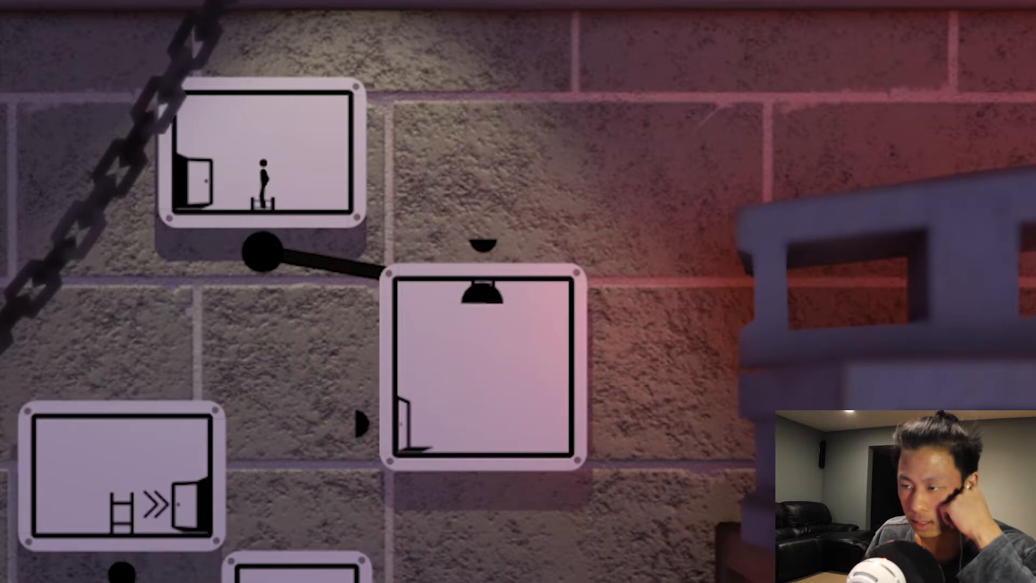
drag(500, 331, 477, 381)
drag(267, 251, 477, 296)
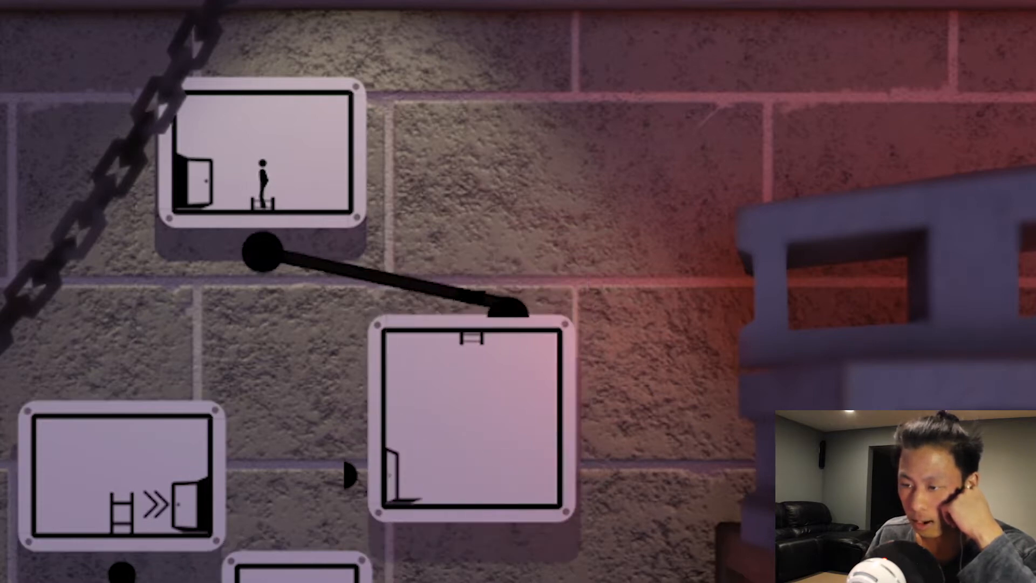
drag(452, 435, 578, 423)
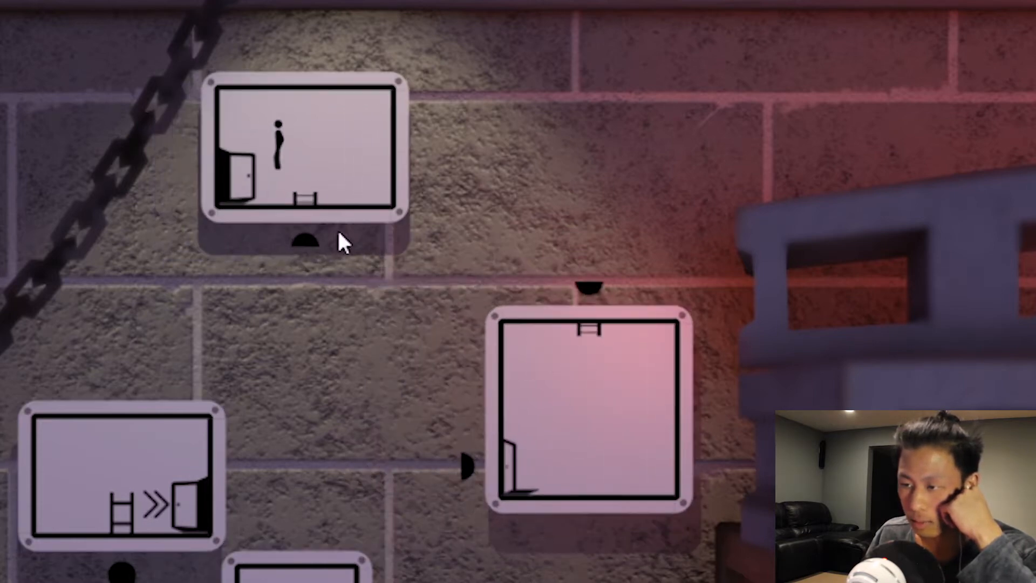
drag(303, 236, 606, 293)
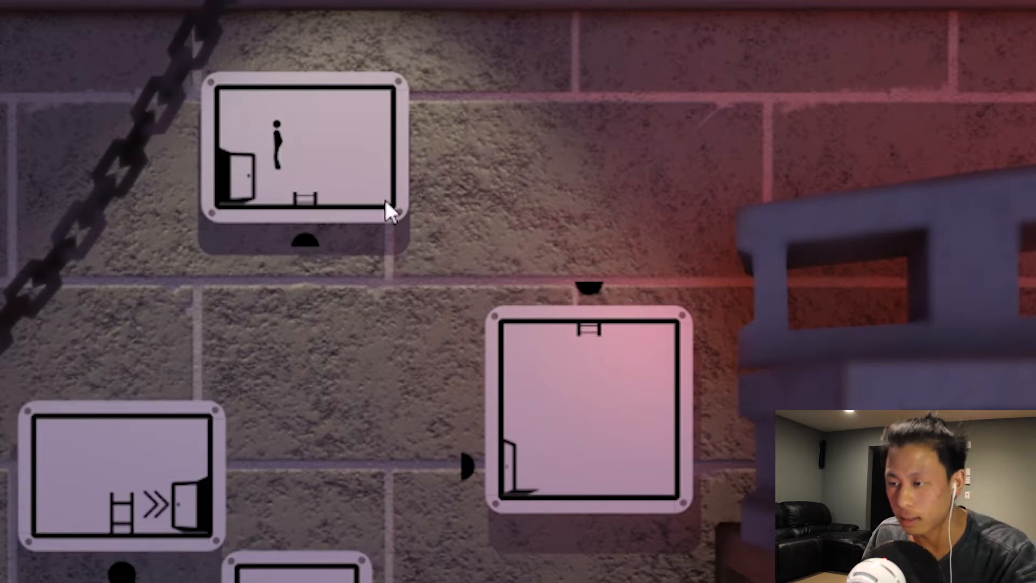
drag(304, 239, 599, 292)
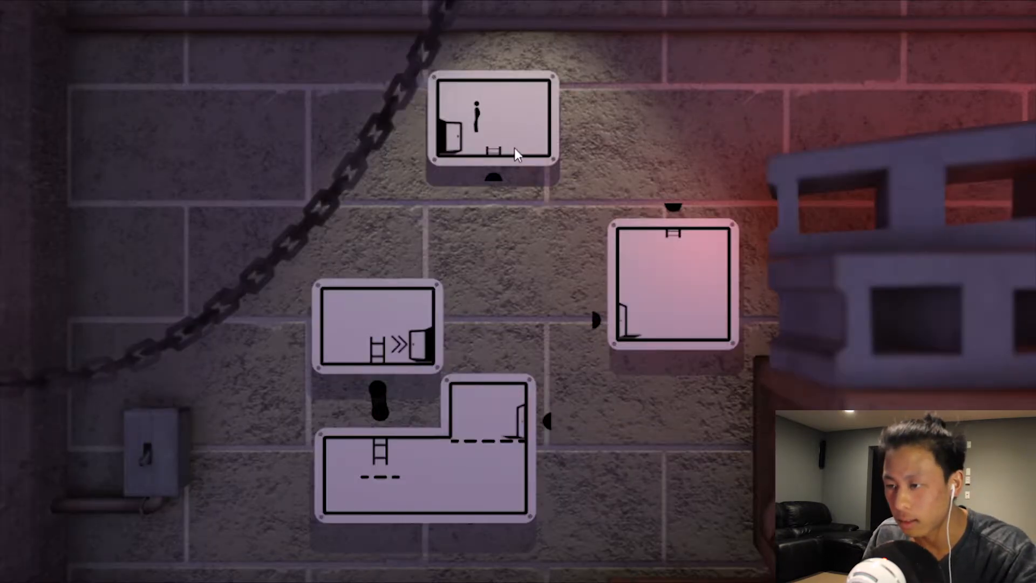
Chain the figure's room, square room, L-shaped room and exit room, then start the figure walking
drag(493, 122, 614, 148)
drag(671, 287, 656, 356)
drag(612, 209, 657, 275)
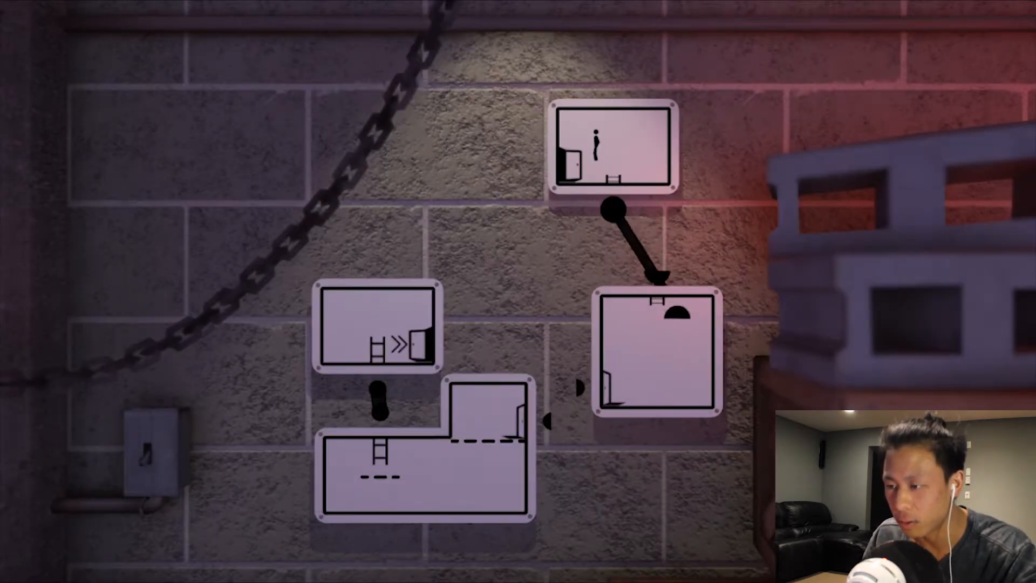
drag(546, 421, 579, 389)
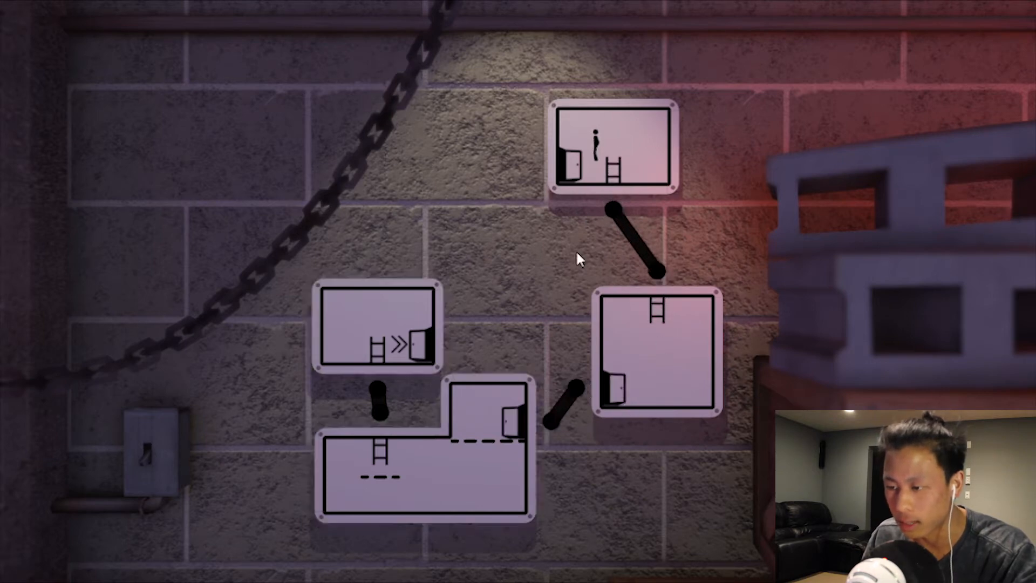
click(556, 266)
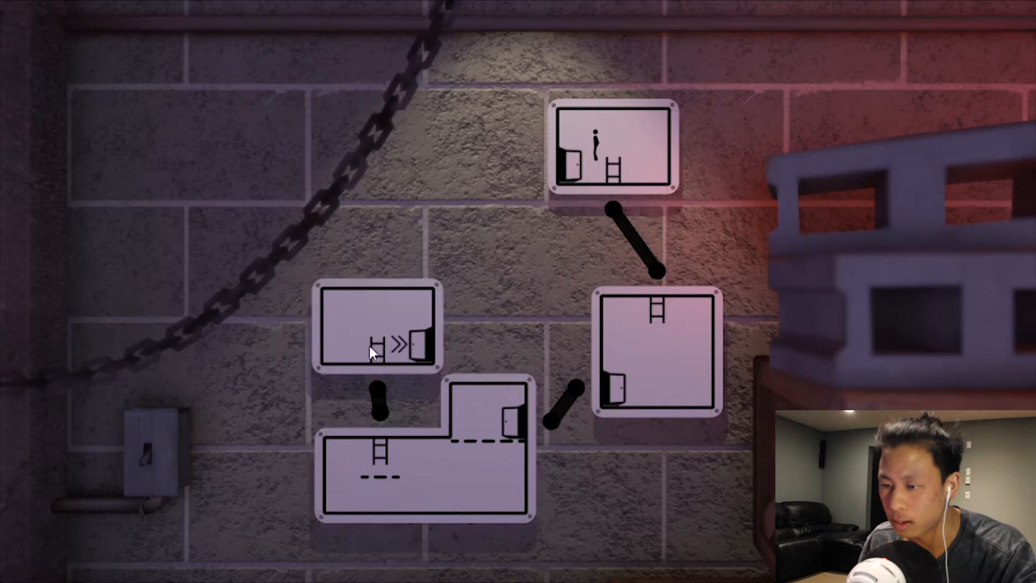
drag(368, 344, 364, 288)
click(653, 418)
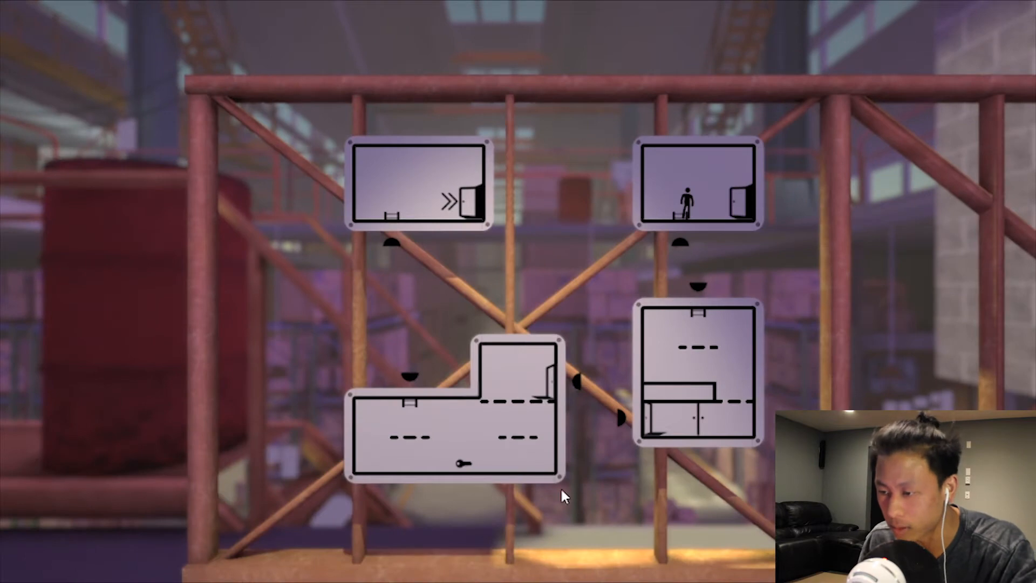
Adjust the L-shaped, exit and bottom-right rooms, then reset the figure to its starting room
drag(492, 462, 580, 405)
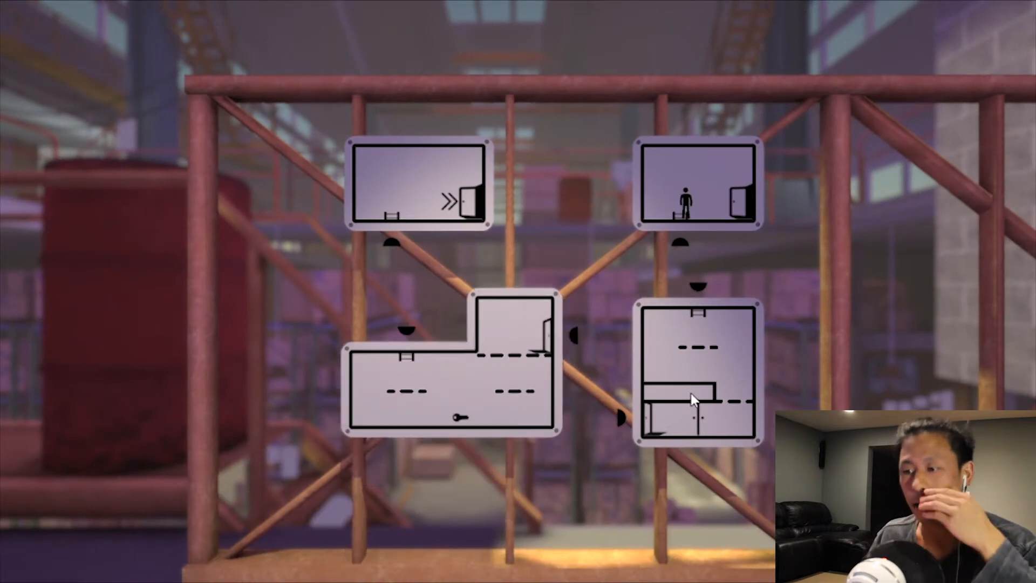
drag(407, 187, 425, 213)
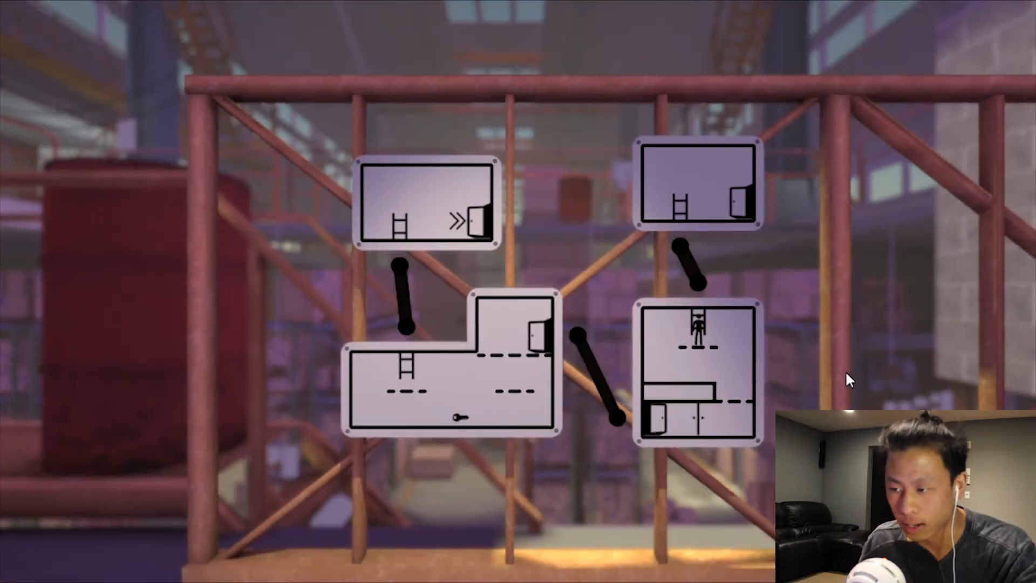
drag(705, 381, 684, 399)
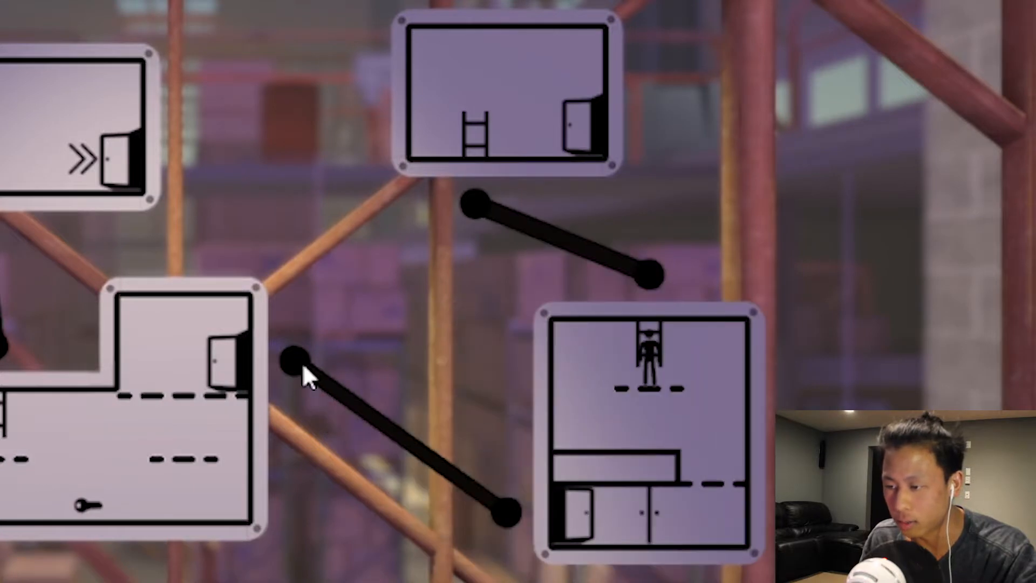
click(302, 363)
click(491, 211)
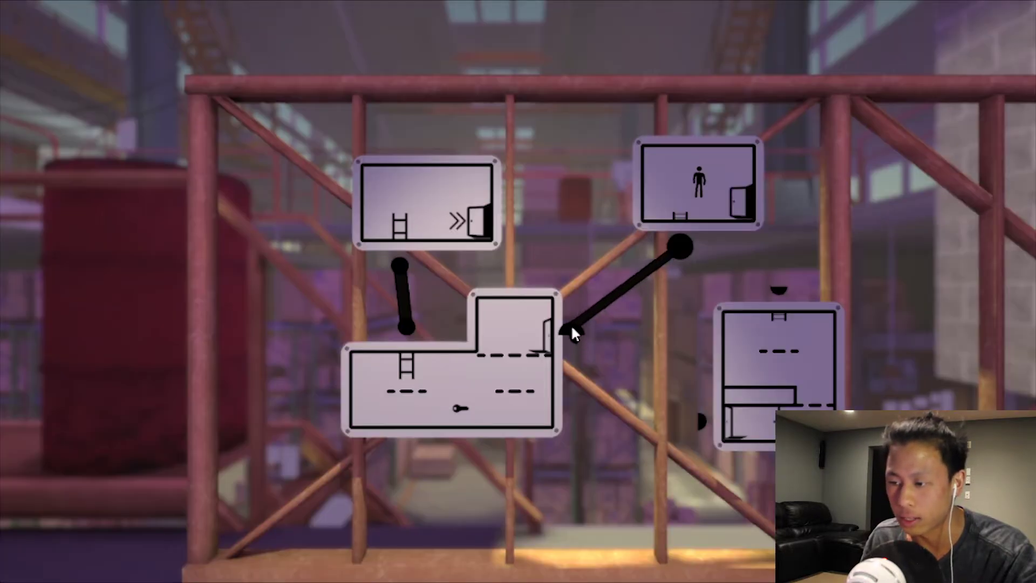
click(571, 324)
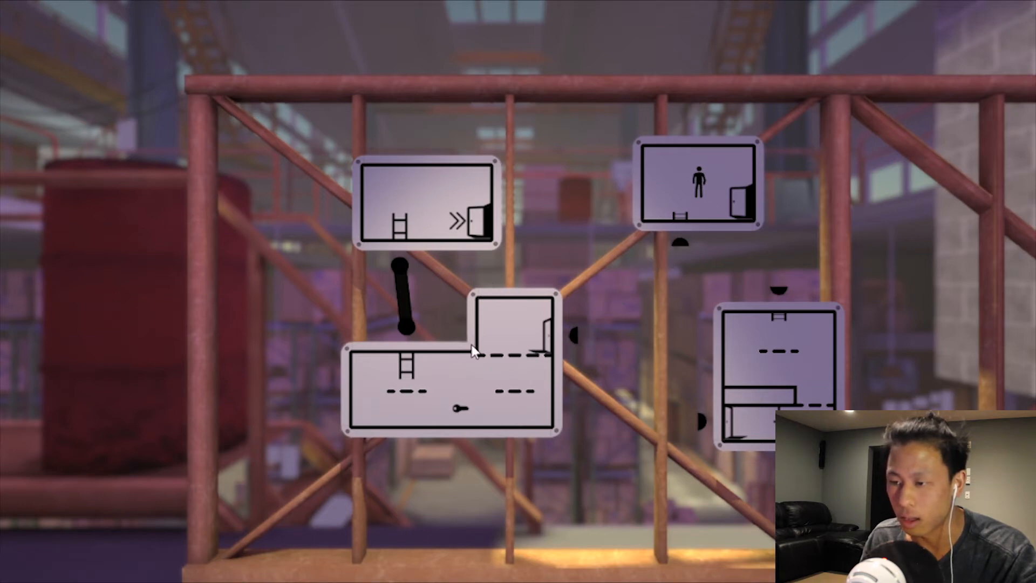
Shuffle the exit room to the top-left with the square room under it and the L-shaped room lower
drag(474, 350, 538, 364)
drag(453, 219, 340, 187)
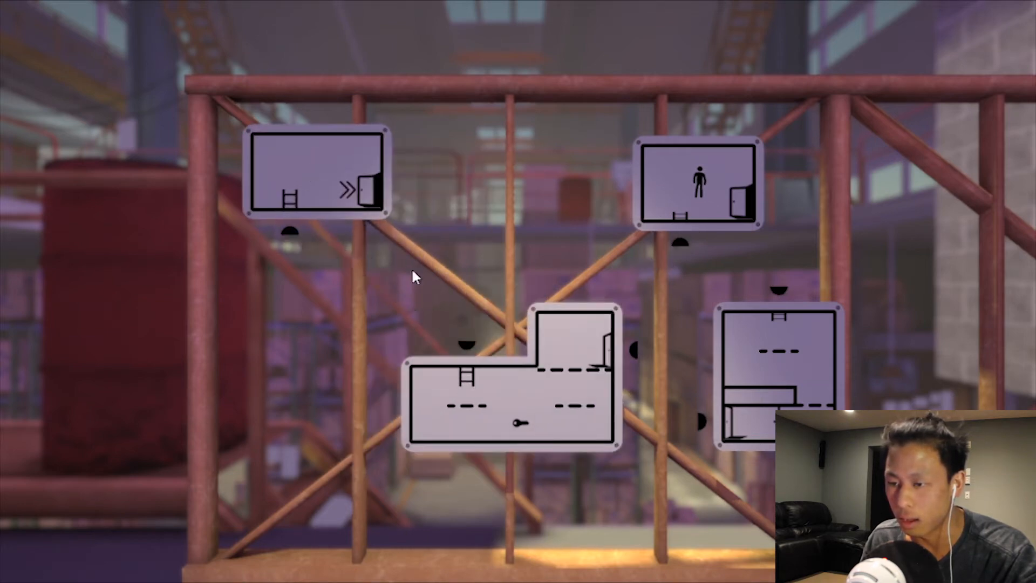
mouse_move(777, 372)
mouse_down()
mouse_move(283, 348)
mouse_move(272, 395)
mouse_up()
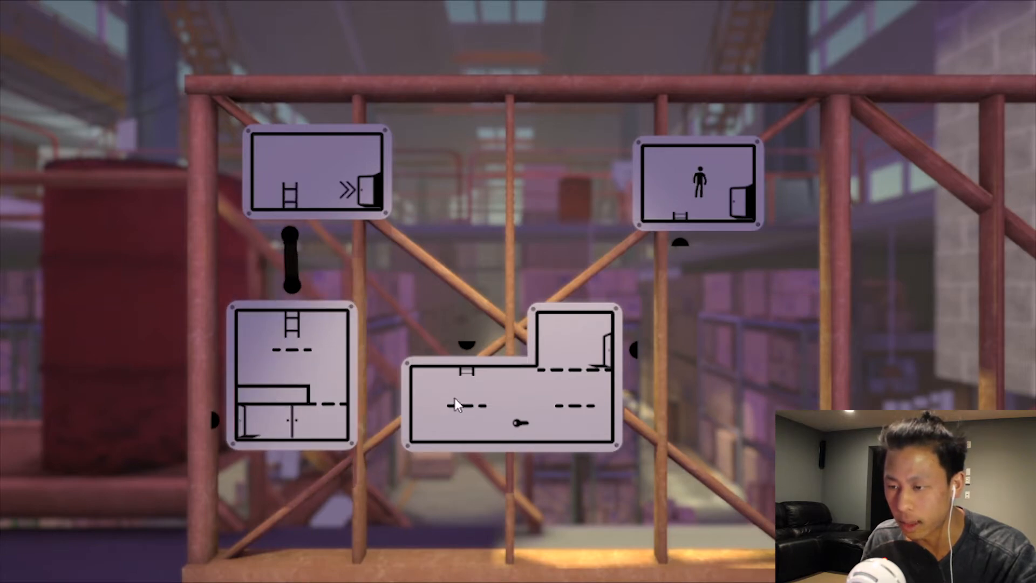
drag(454, 398, 519, 486)
drag(304, 367, 494, 323)
Settle the figure's room top-left, exit top-centre, L-shaped room left, square room right, and let the figure run
mouse_move(340, 186)
mouse_down()
mouse_move(534, 174)
mouse_move(535, 162)
mouse_up()
drag(696, 187, 336, 178)
drag(511, 489, 278, 365)
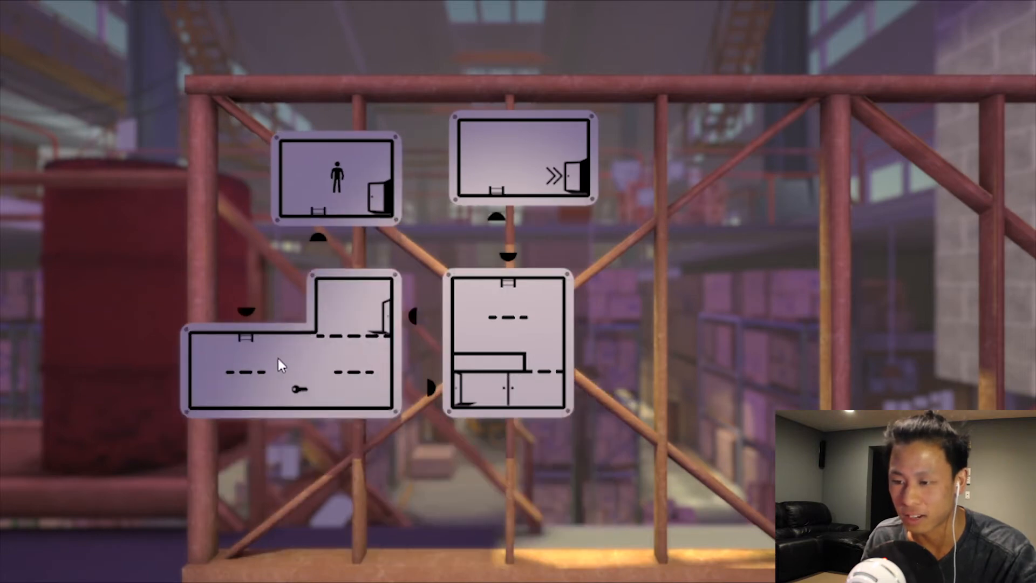
drag(506, 357, 547, 357)
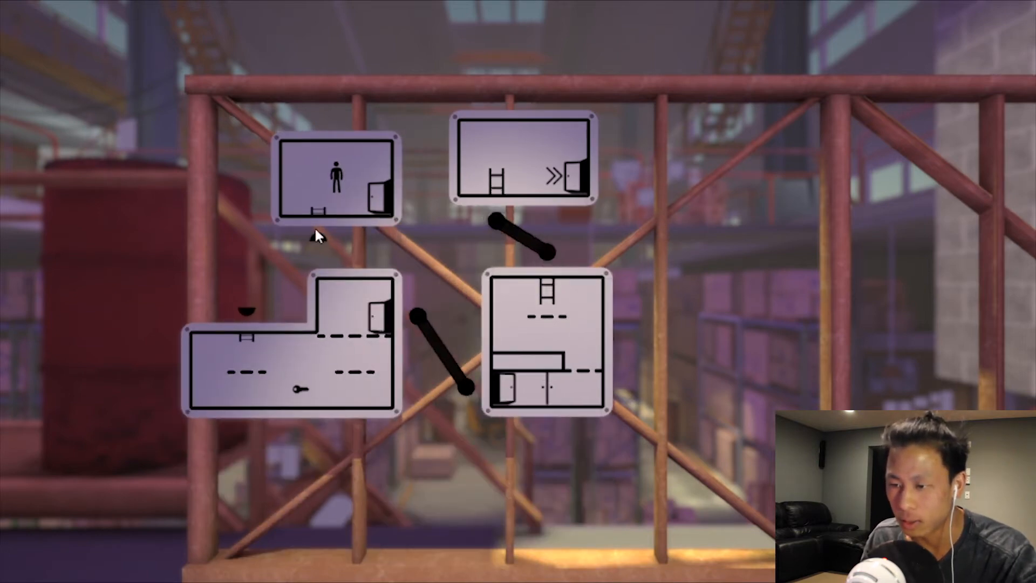
key(space)
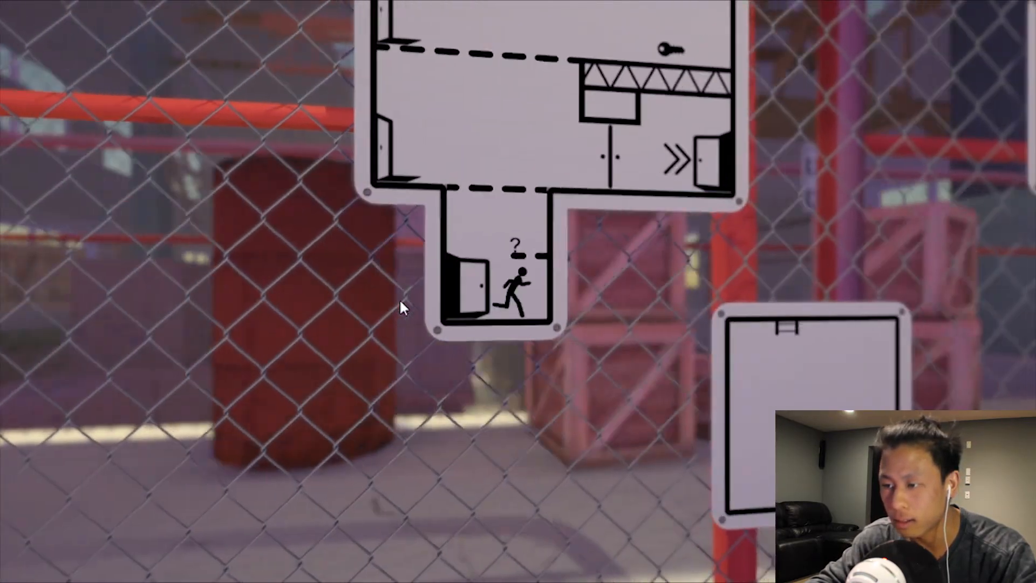
Stack the two empty ladder panels to the left of the big panel and nudge the big panel into place
key(Up)
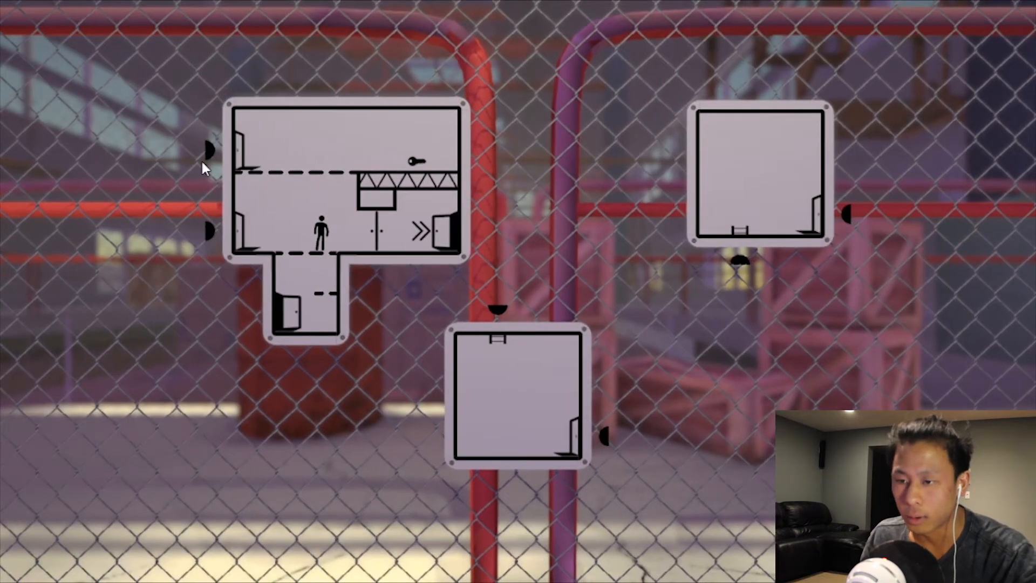
drag(303, 201, 367, 179)
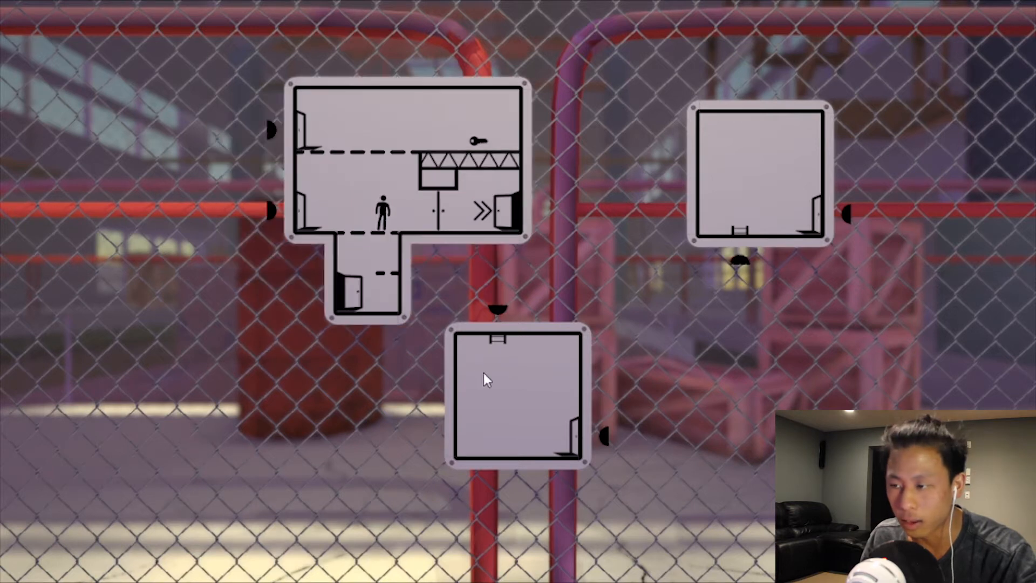
drag(542, 403, 298, 417)
drag(405, 179, 540, 367)
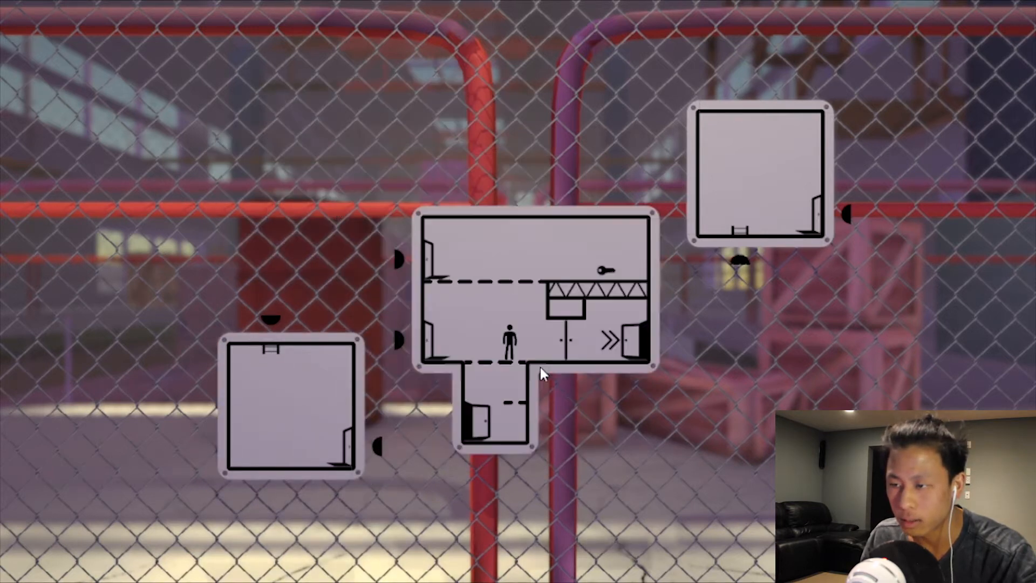
mouse_move(745, 170)
mouse_down()
mouse_move(362, 173)
mouse_move(279, 201)
mouse_up()
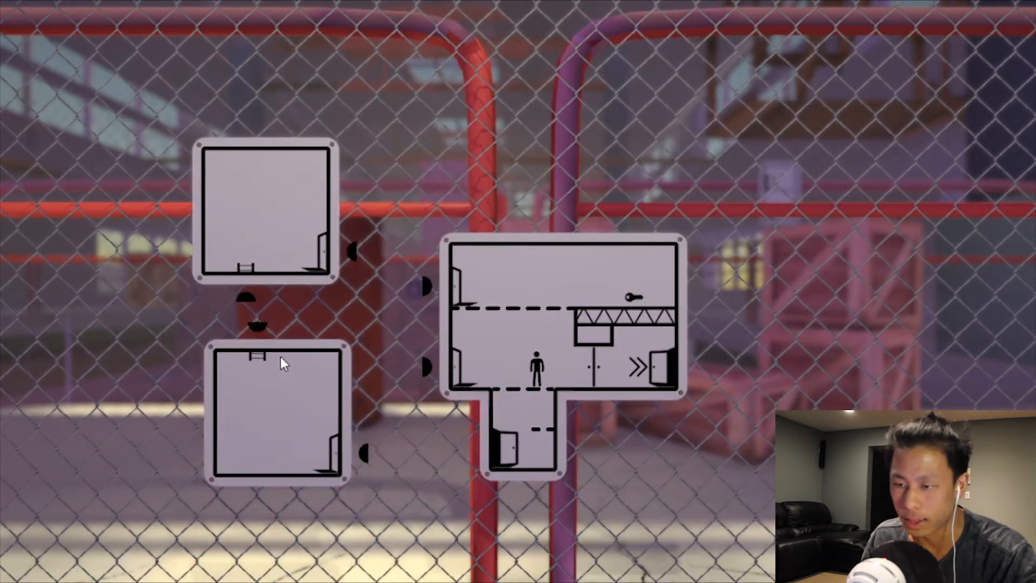
drag(259, 359, 239, 367)
drag(502, 316, 515, 294)
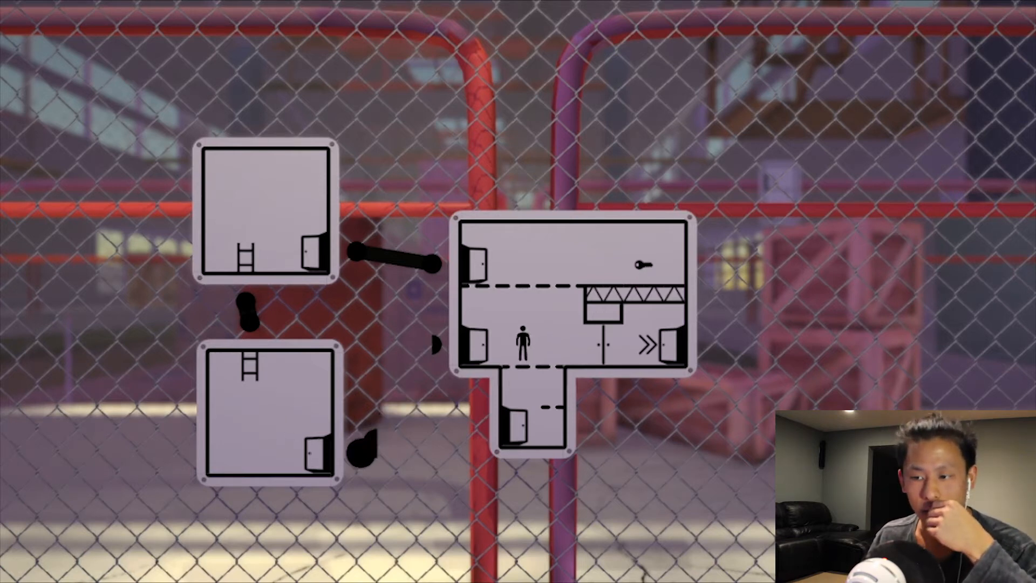
Reattach the connector to the big panel's lower door and start the figure walking
drag(363, 263, 433, 347)
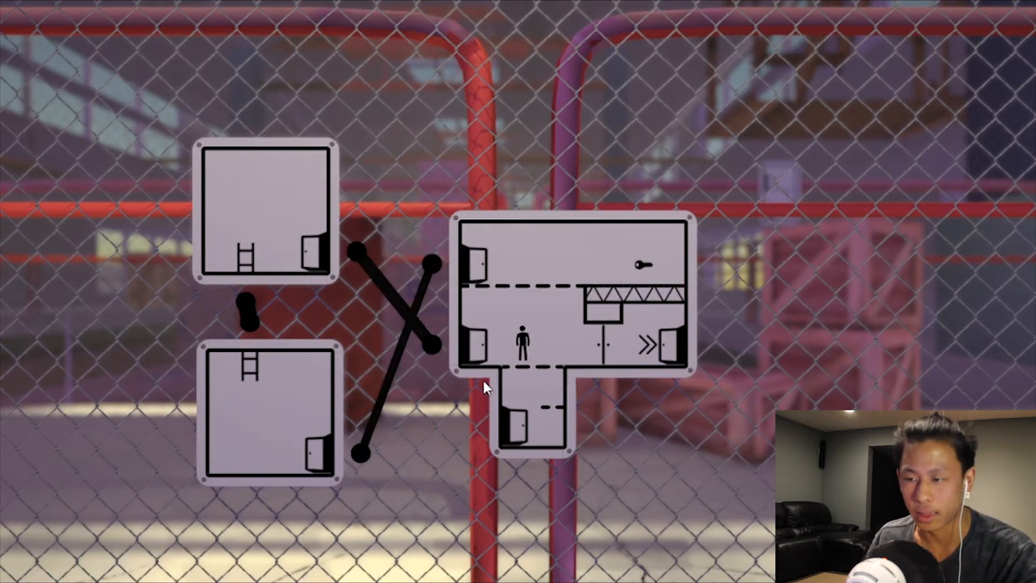
key(space)
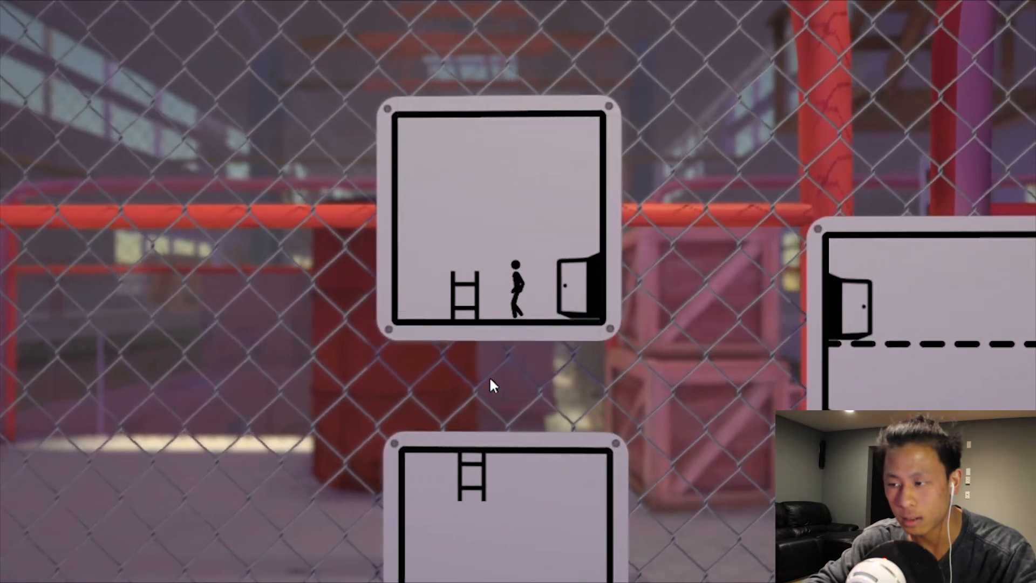
Leave play mode, adjust the upper-left panel's height and move the T-shaped panel down-right
key(space)
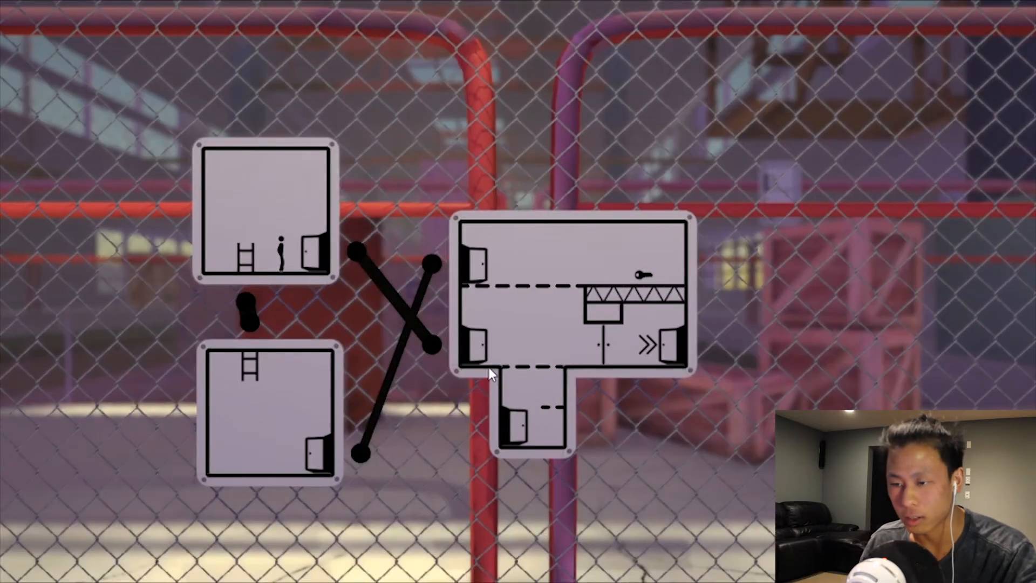
drag(298, 242, 268, 195)
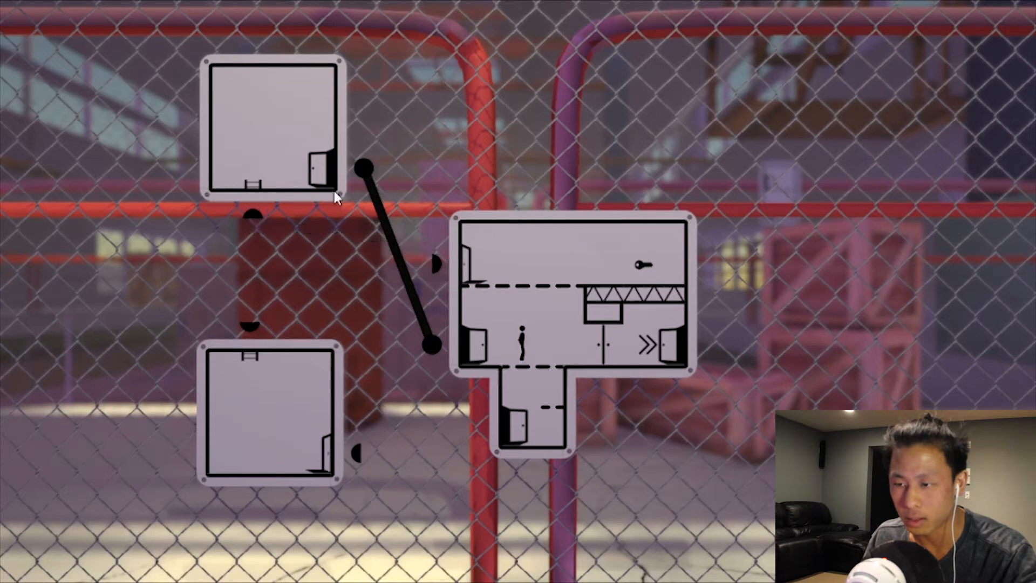
drag(333, 188, 324, 220)
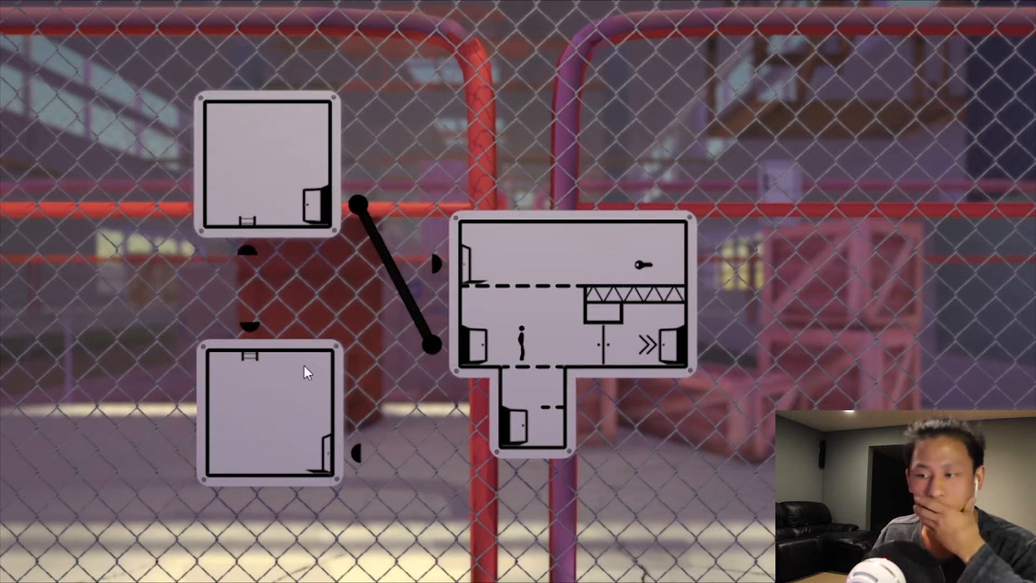
drag(518, 348, 558, 392)
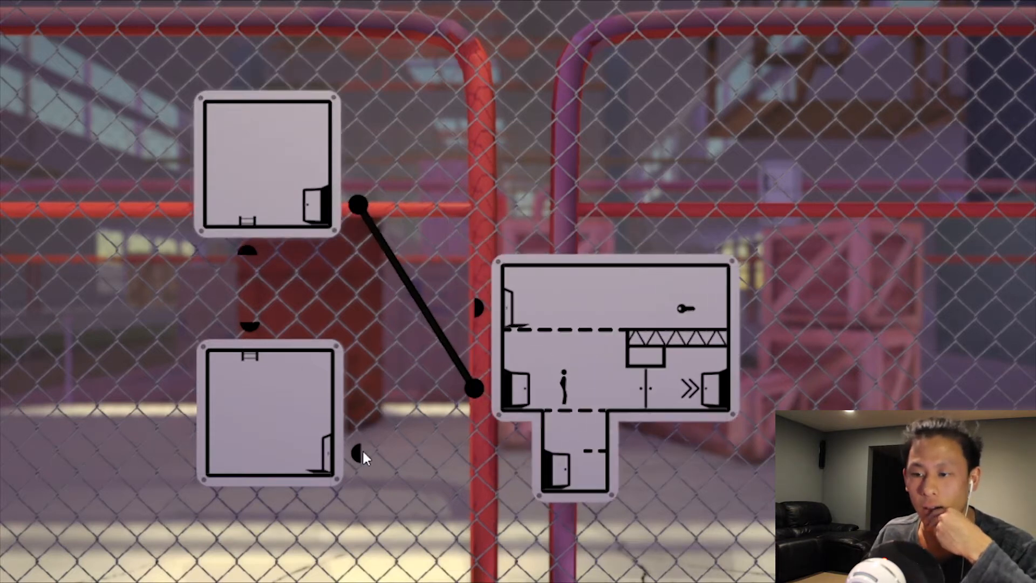
Link the two ladder panels, connect the lower door to the big panel and restart the figure
click(250, 260)
drag(324, 496, 521, 245)
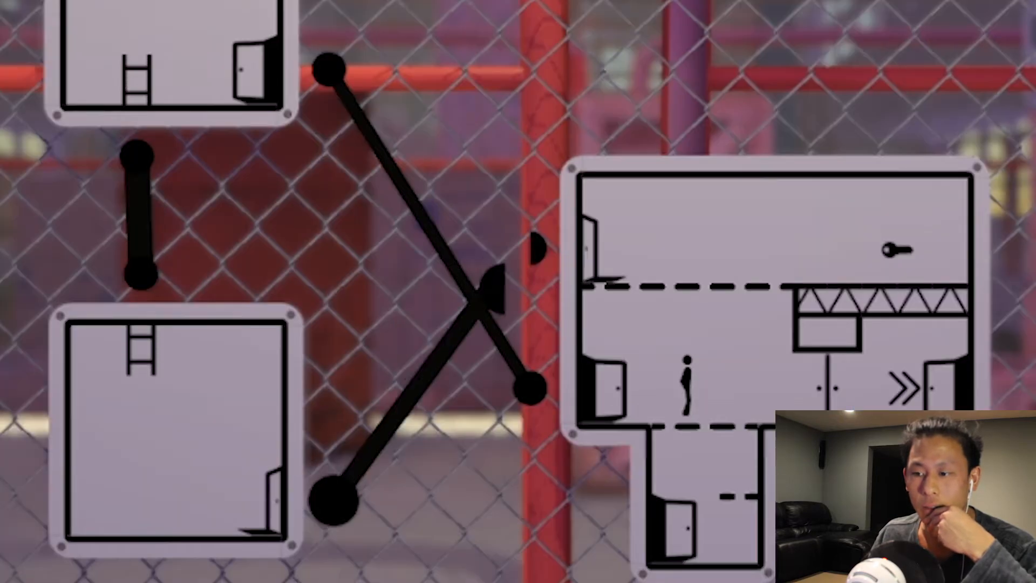
click(517, 277)
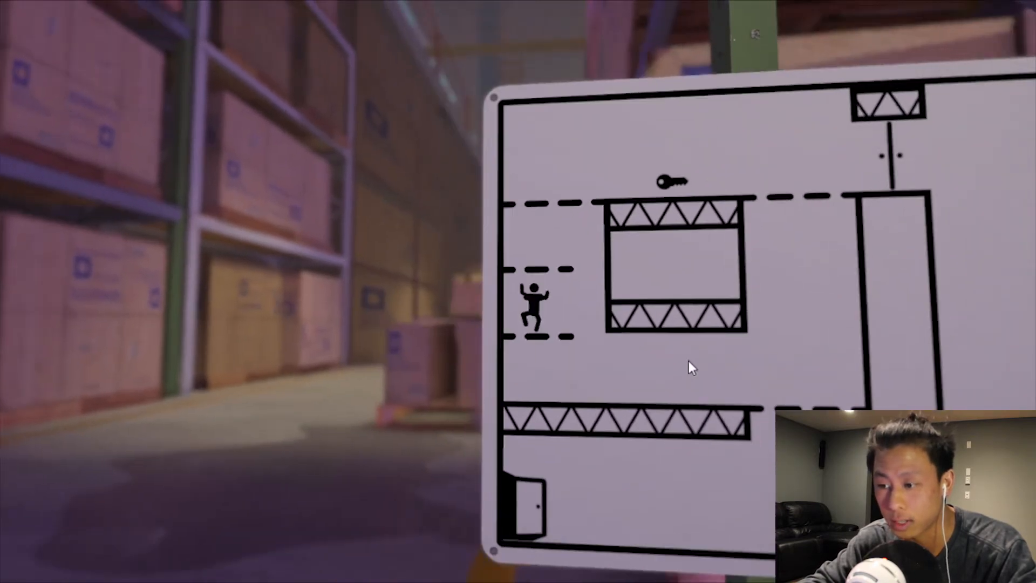
Run the figure across the truss, jump past the saw blades and climb to the key
key(Right)
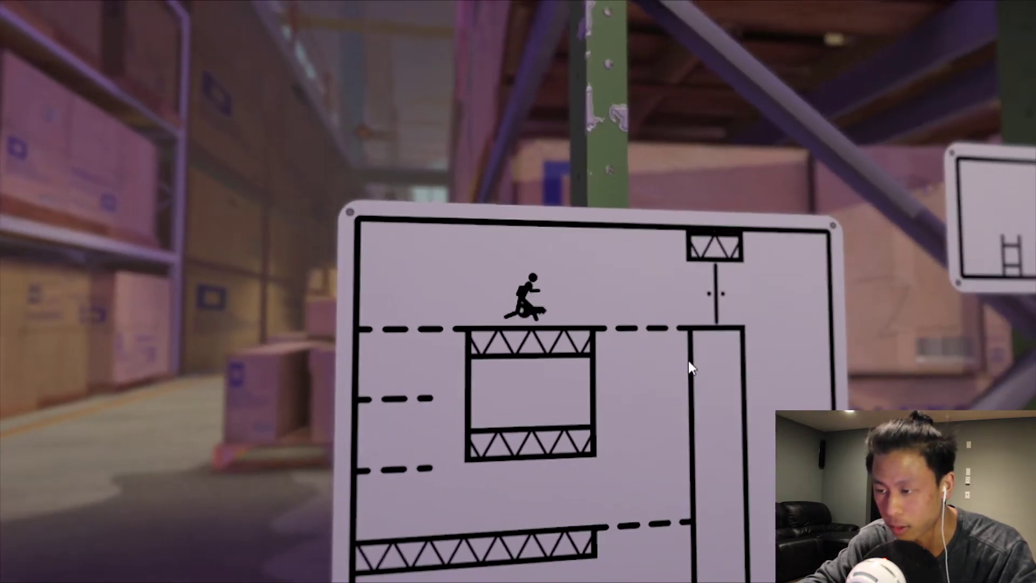
key(Right)
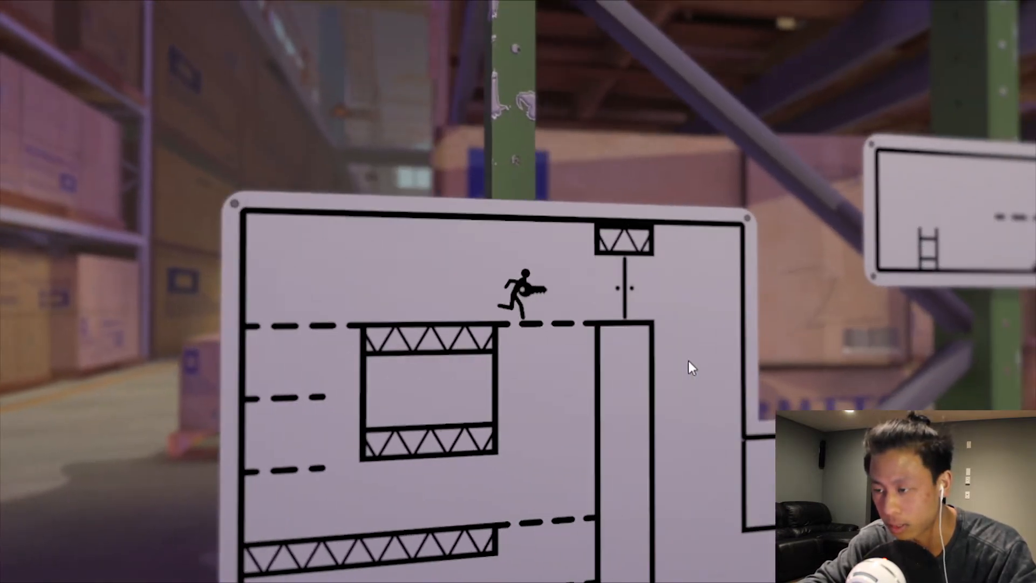
key(Right)
key(Right)
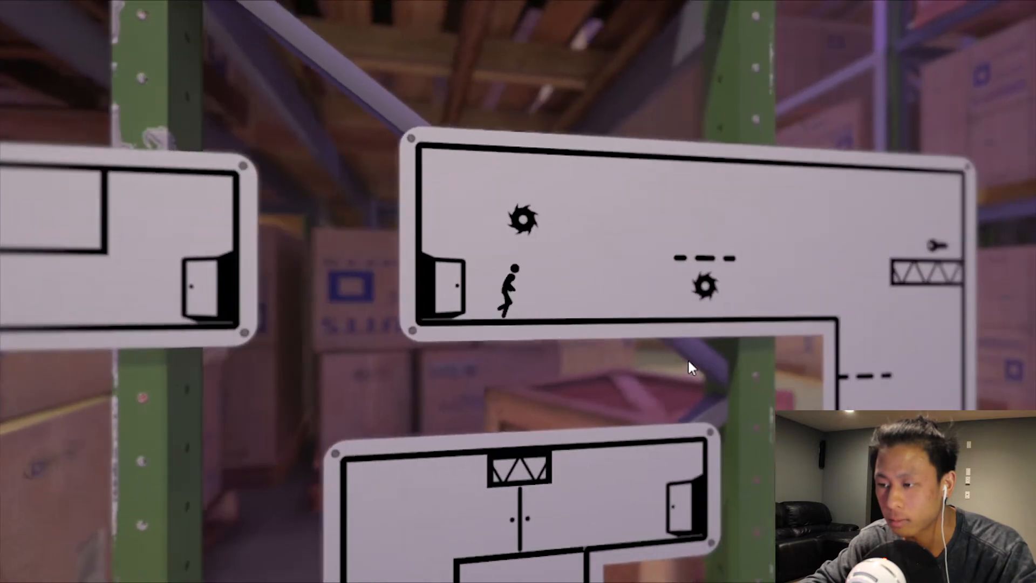
key(Right)
key(Up)
key(Right)
key(Up)
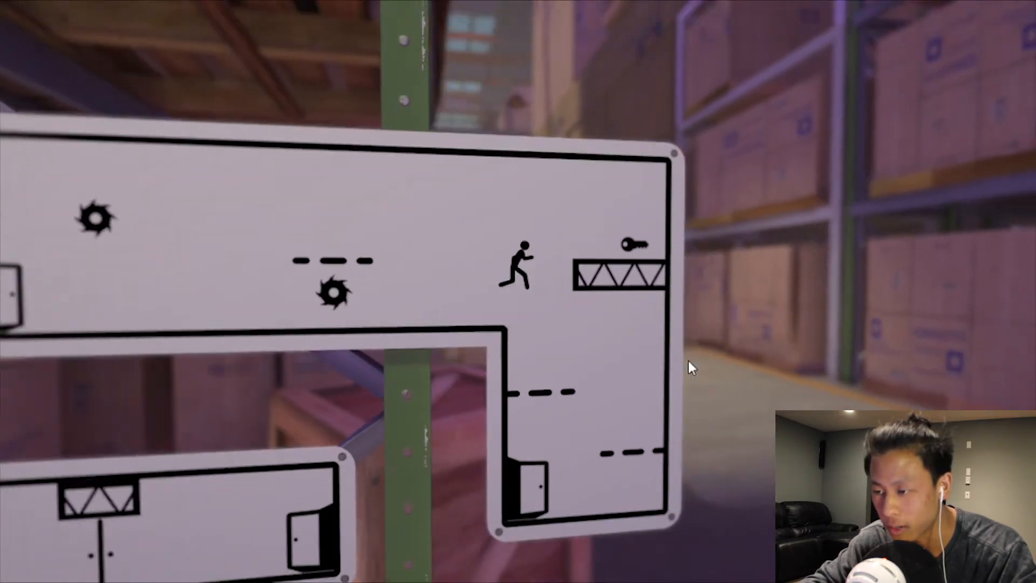
key(Right)
Take the key, drop down the shaft through the lower door and run to the exit
key(Left)
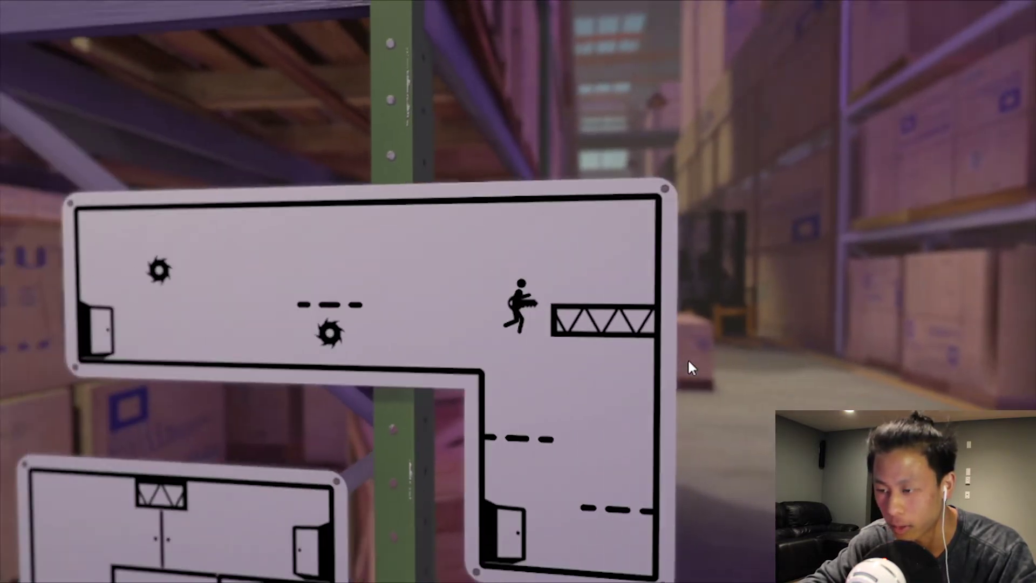
key(Down)
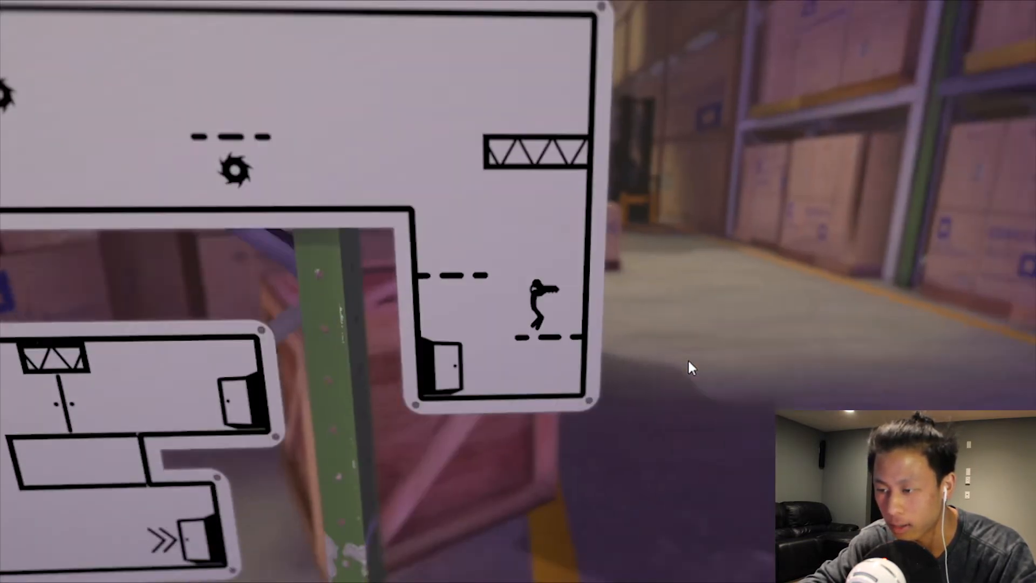
key(Right)
key(Right)
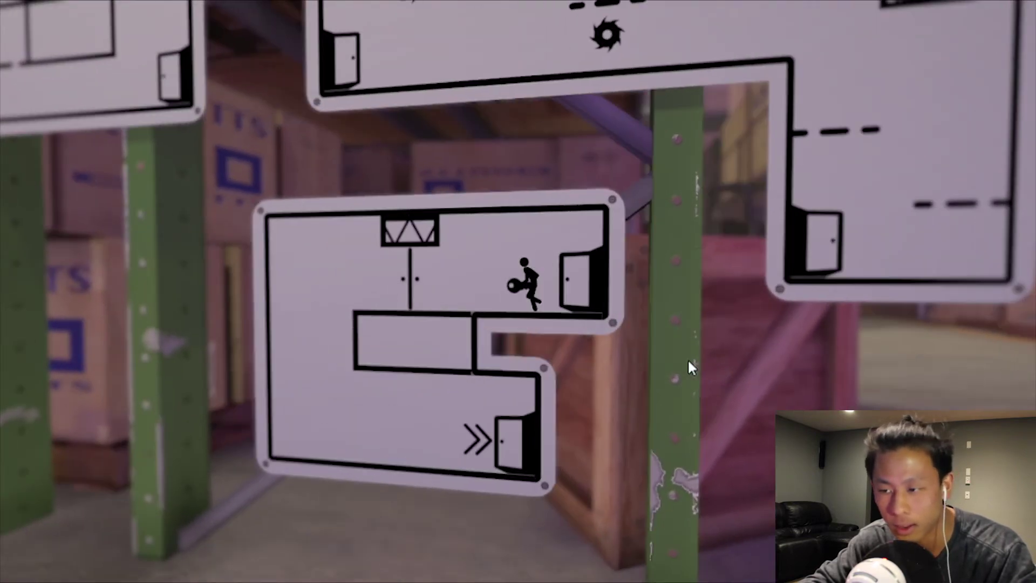
key(Left)
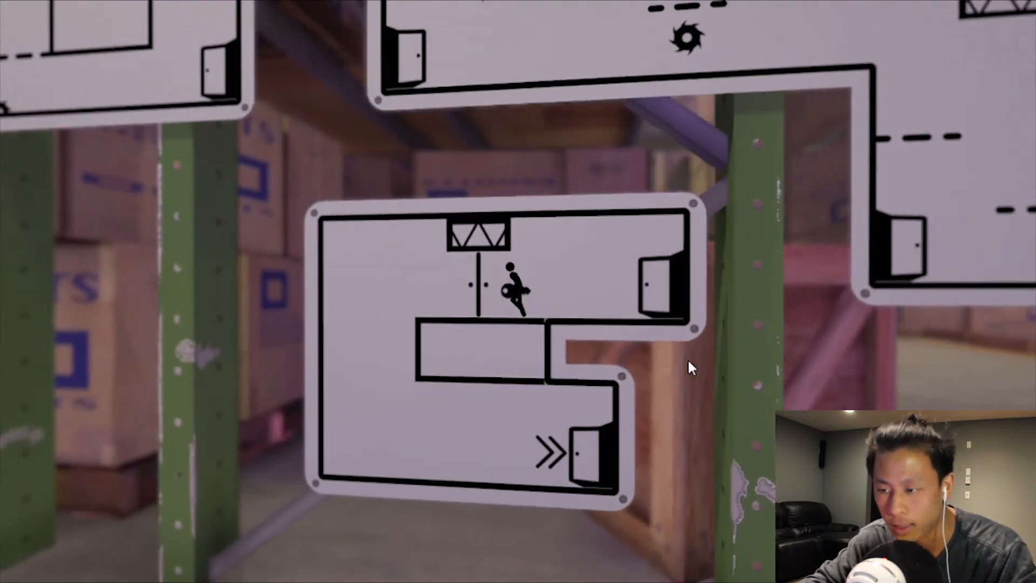
key(Left)
key(Down)
key(Right)
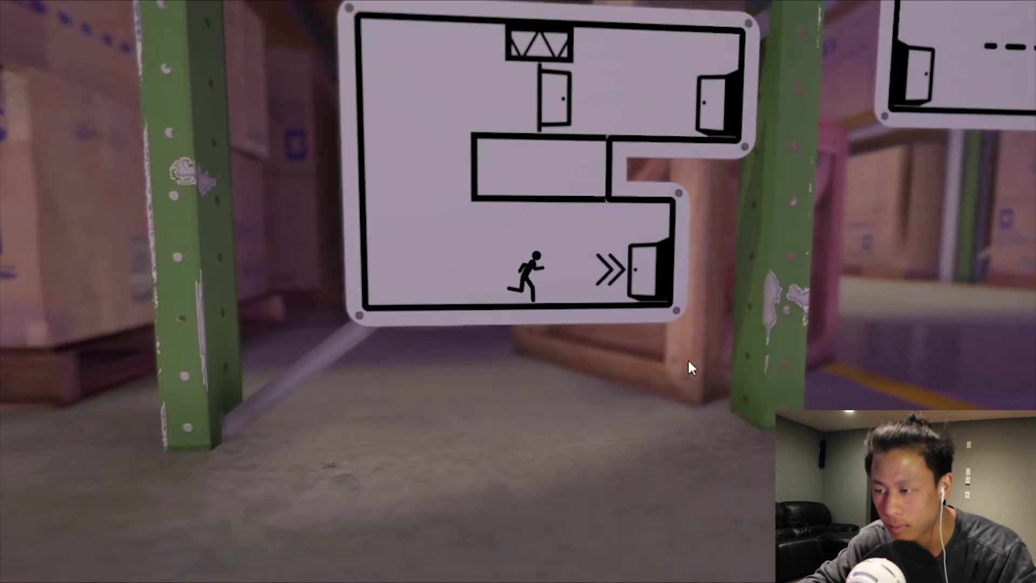
key(Right)
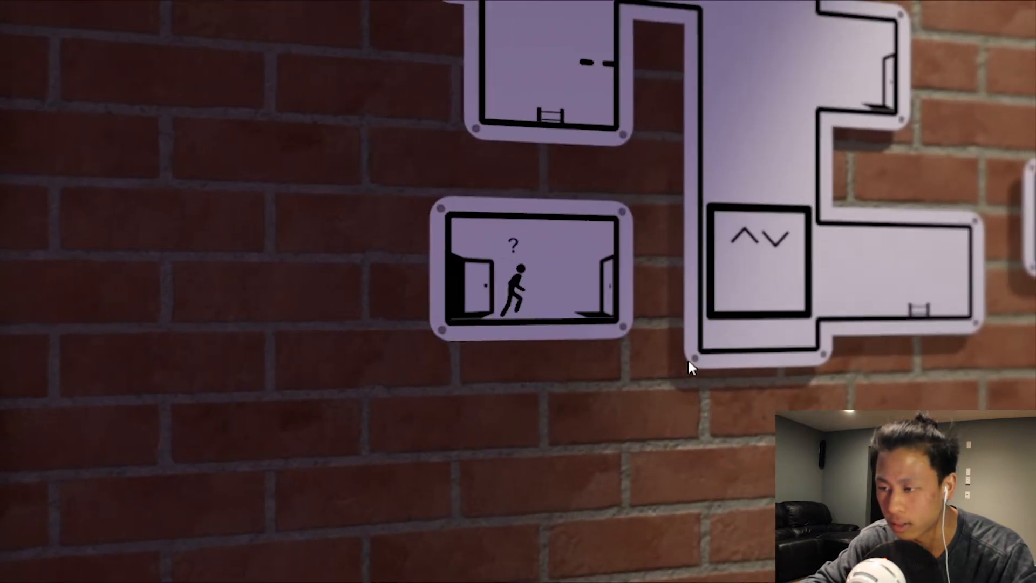
scroll(687, 358, down, 3)
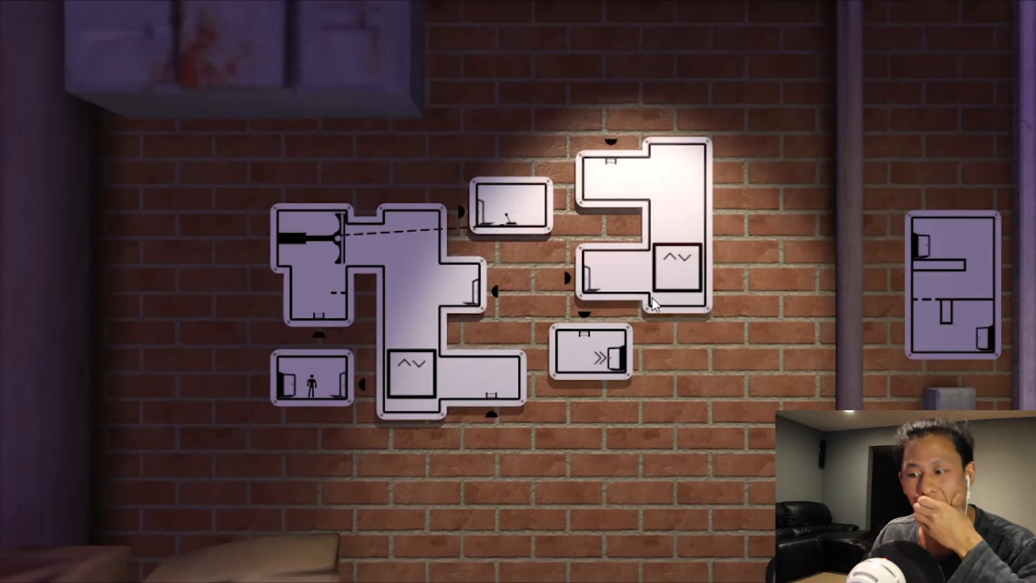
scroll(486, 244, up, 3)
Place the lever panel above the big structure and move the exit panel lower
drag(296, 243, 493, 128)
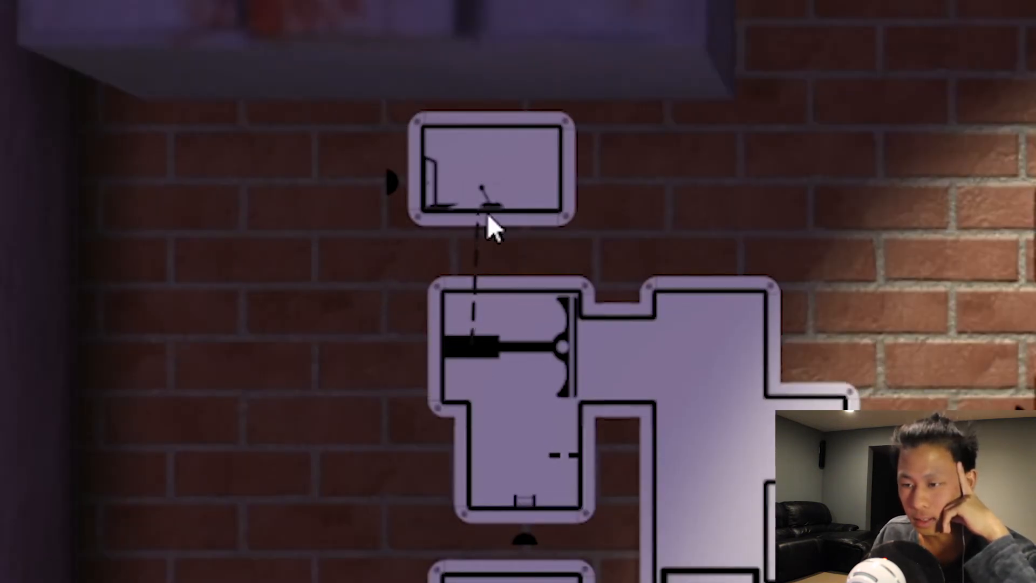
scroll(488, 213, down, 3)
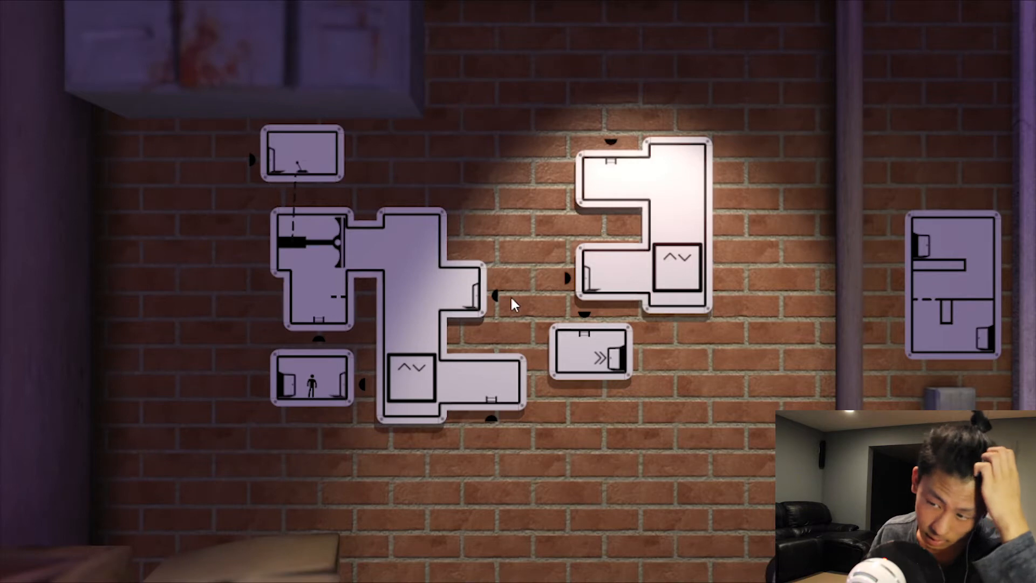
mouse_move(597, 364)
mouse_down()
mouse_move(611, 383)
mouse_move(605, 83)
mouse_move(502, 487)
mouse_up()
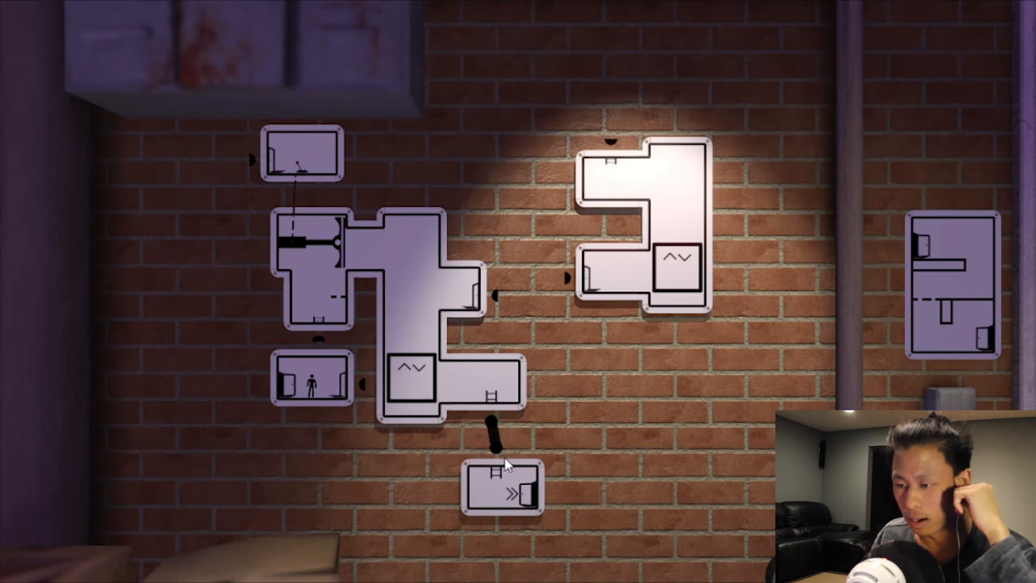
Attach the exit panel below the structure and ladder-link the J-shaped panel at its lower left
drag(503, 486, 494, 486)
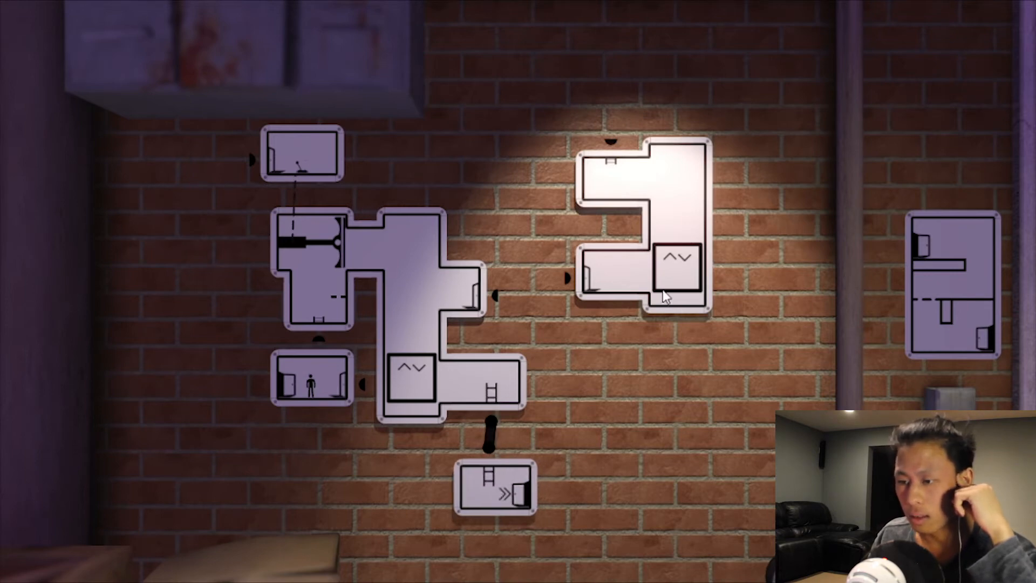
drag(311, 381, 469, 158)
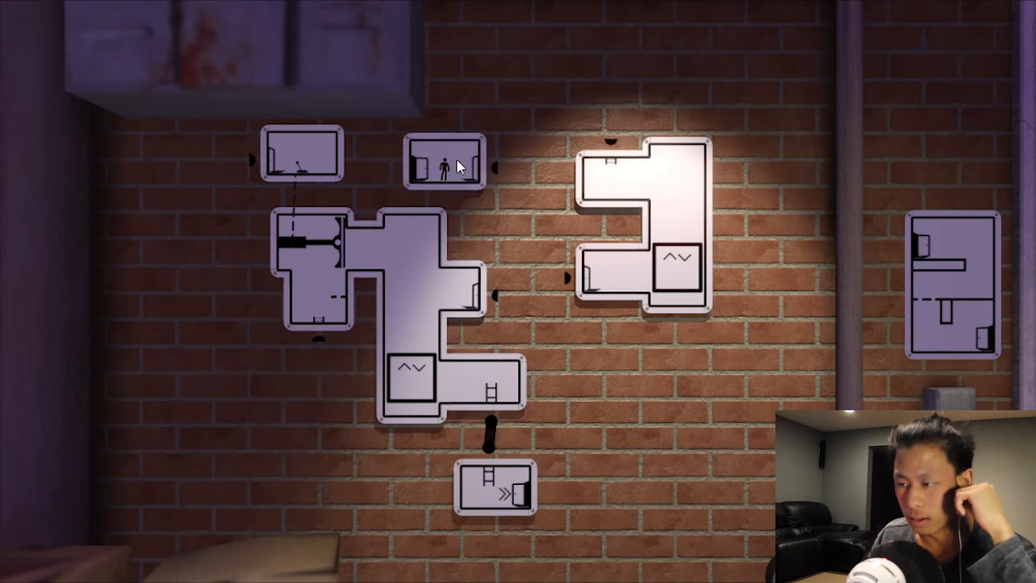
drag(644, 187, 281, 449)
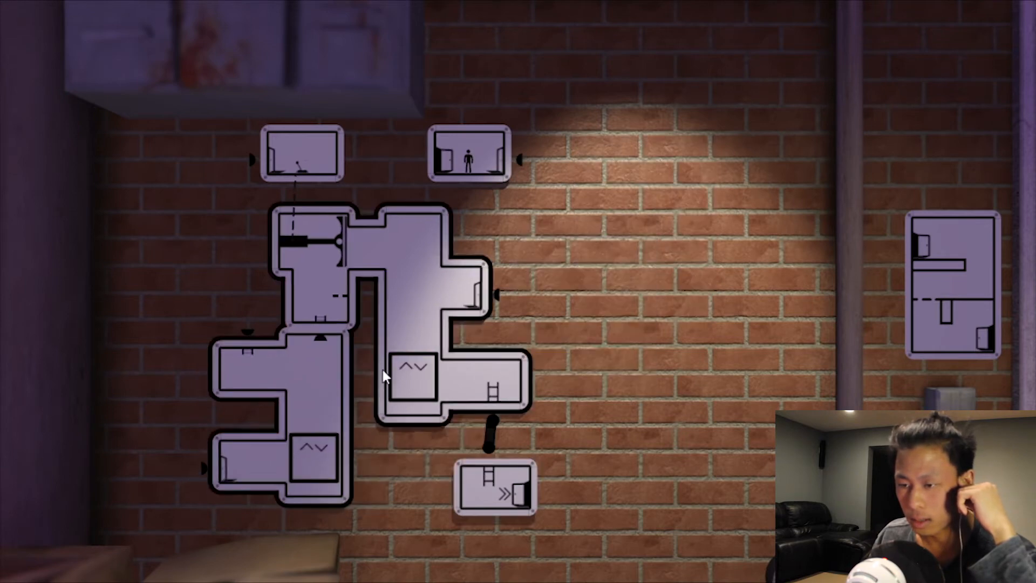
drag(383, 370, 446, 336)
drag(494, 486, 539, 486)
drag(283, 405, 329, 413)
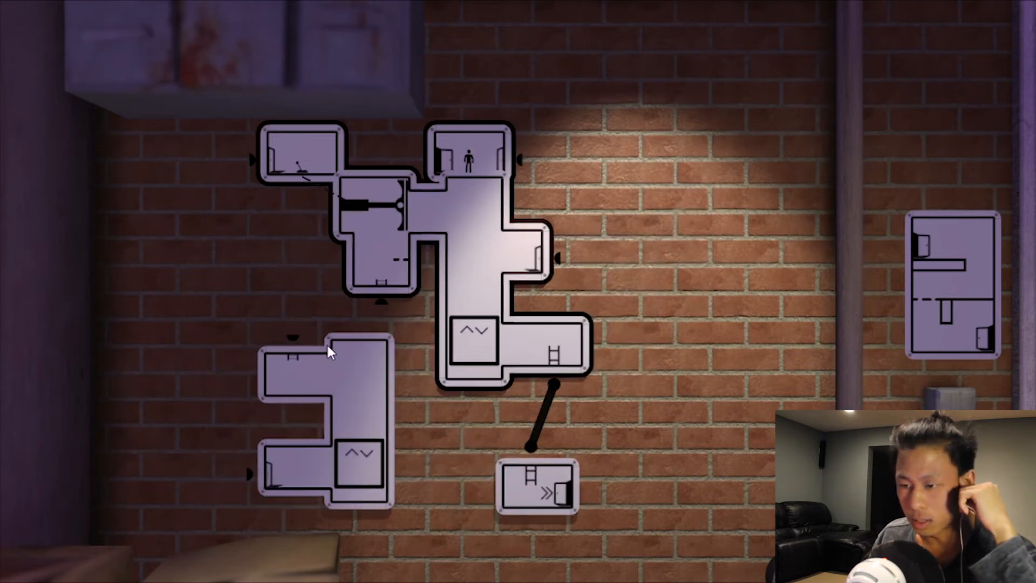
Clear the small top-left panel aside and dock the figure's room to the J-shaped panel's door
drag(299, 153, 243, 186)
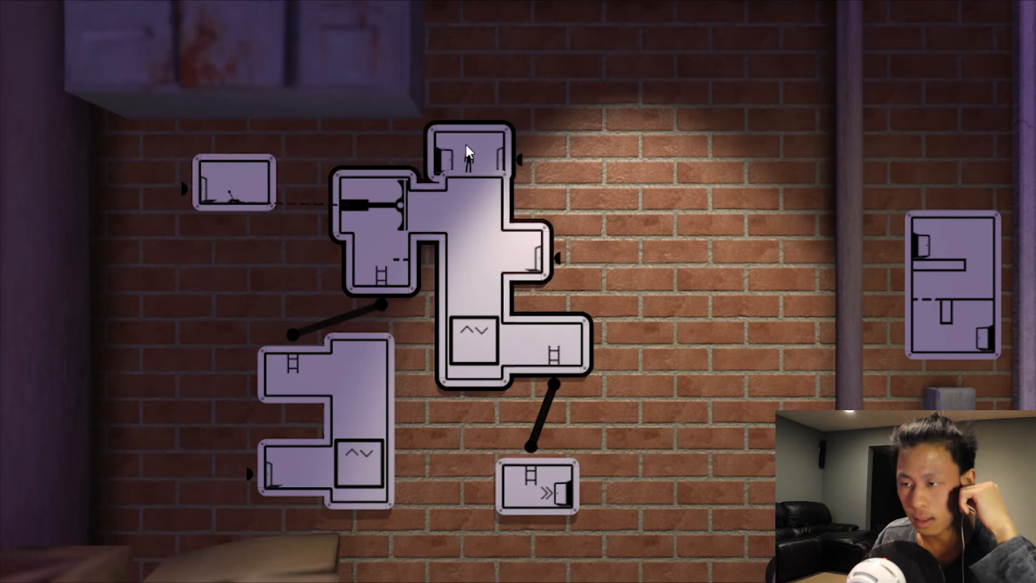
mouse_move(470, 155)
mouse_down()
mouse_move(279, 392)
mouse_move(175, 461)
mouse_up()
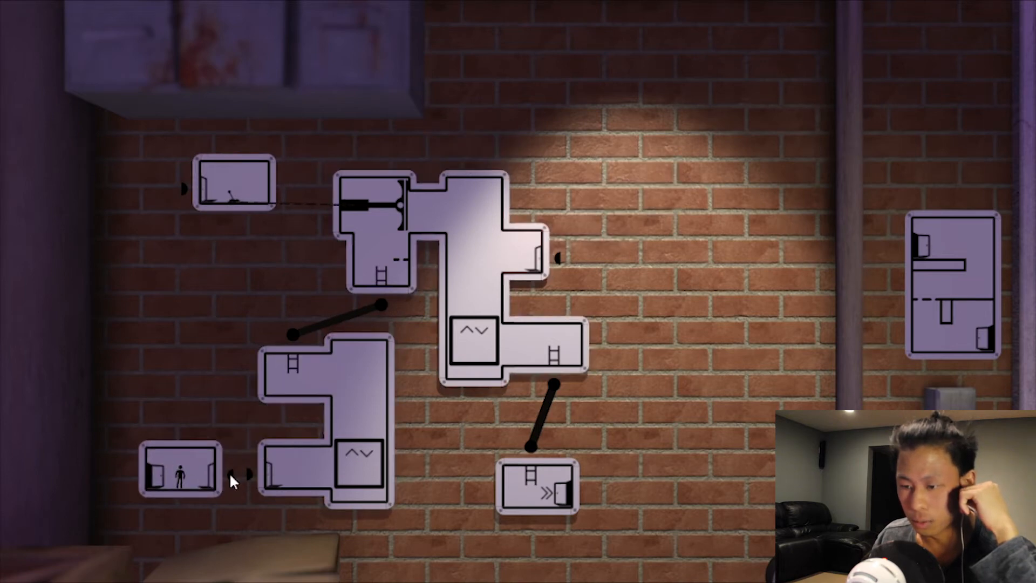
scroll(349, 456, up, 3)
click(300, 373)
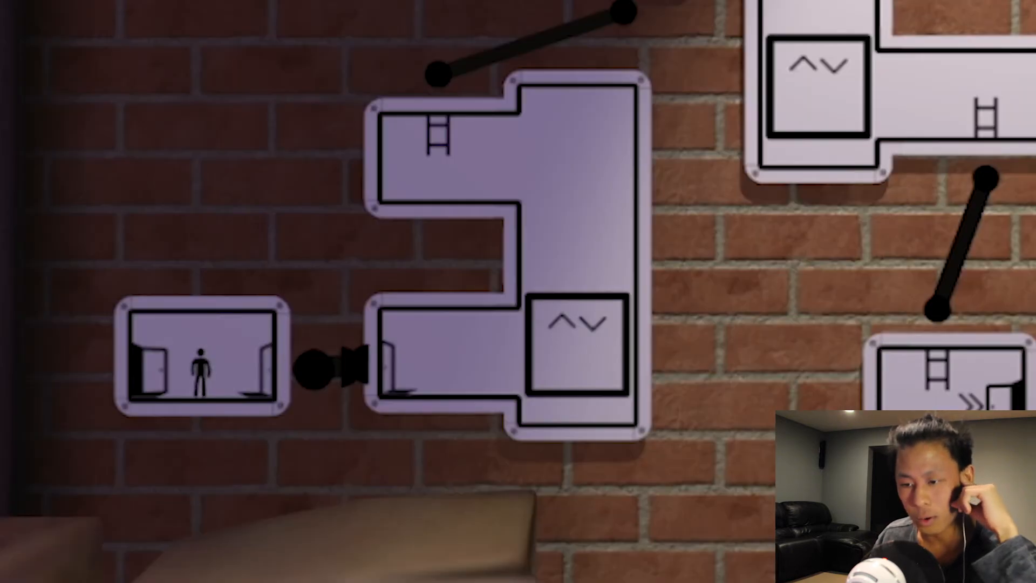
scroll(518, 292, down, 3)
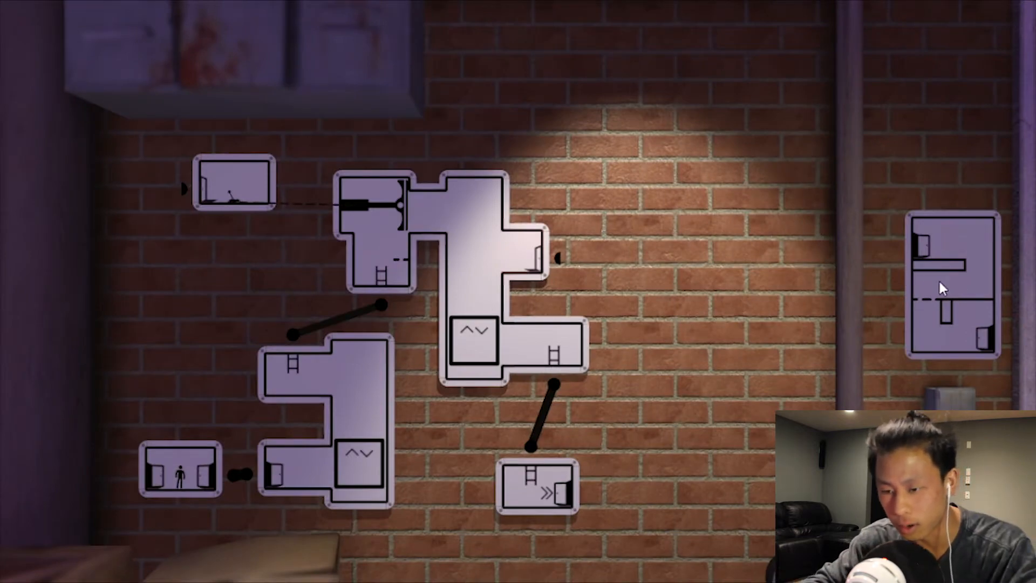
scroll(940, 282, up, 5)
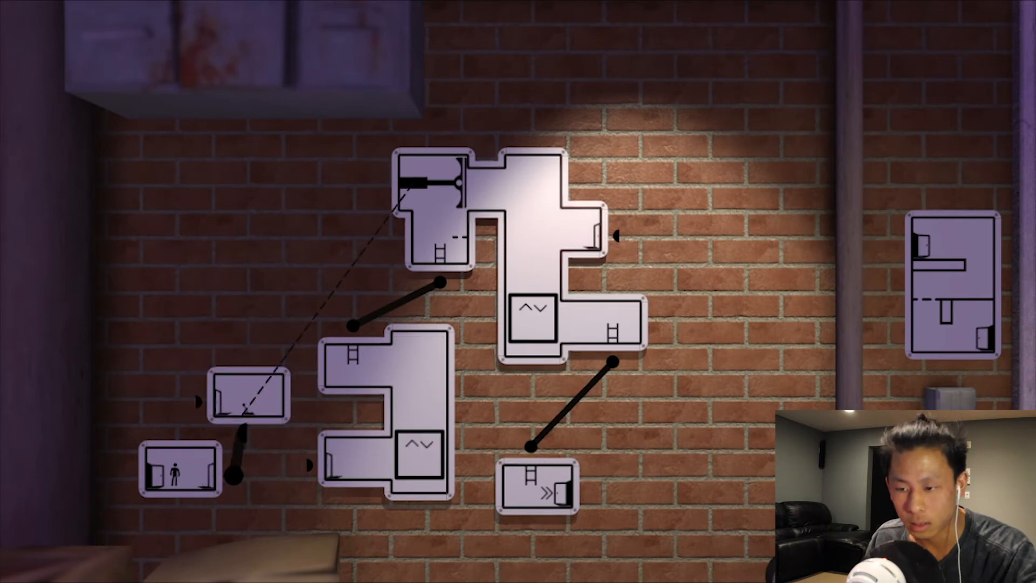
Raise the figure's room and small panel, then send the figure into the lever room
drag(249, 395, 279, 276)
drag(180, 469, 185, 377)
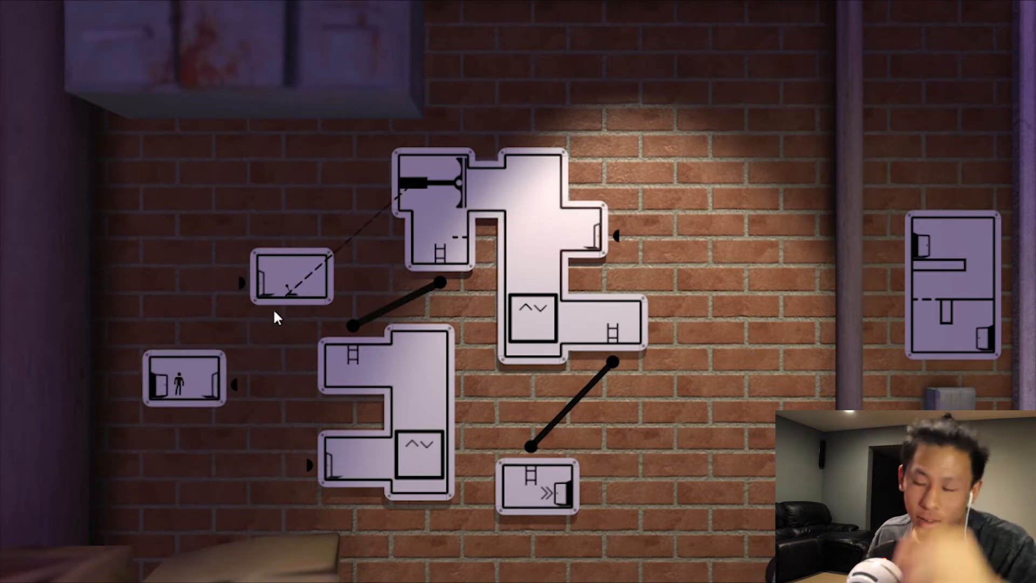
drag(184, 376, 174, 320)
mouse_move(276, 279)
mouse_down()
mouse_move(289, 297)
mouse_move(276, 266)
mouse_up()
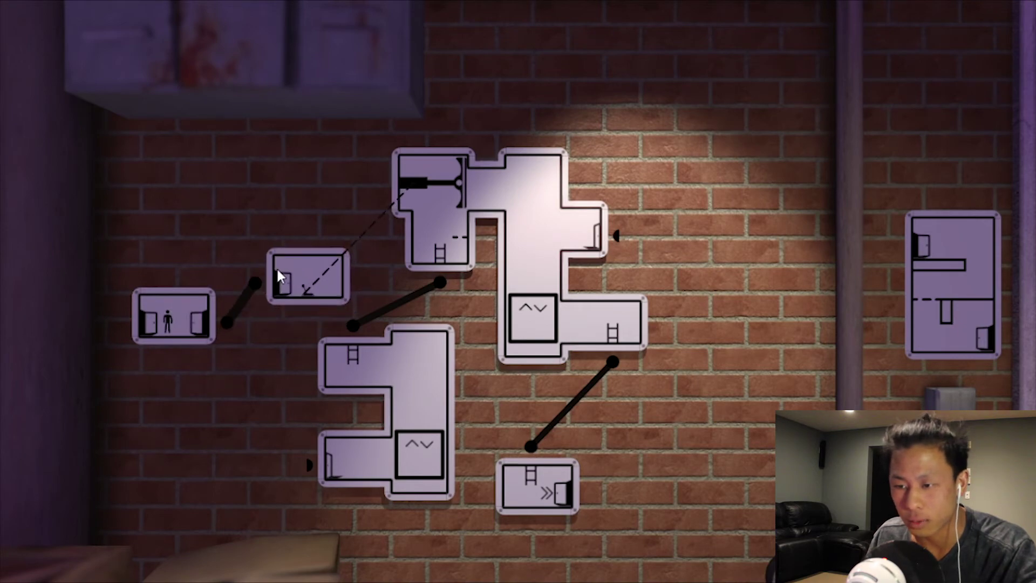
scroll(327, 296, up, 3)
click(327, 295)
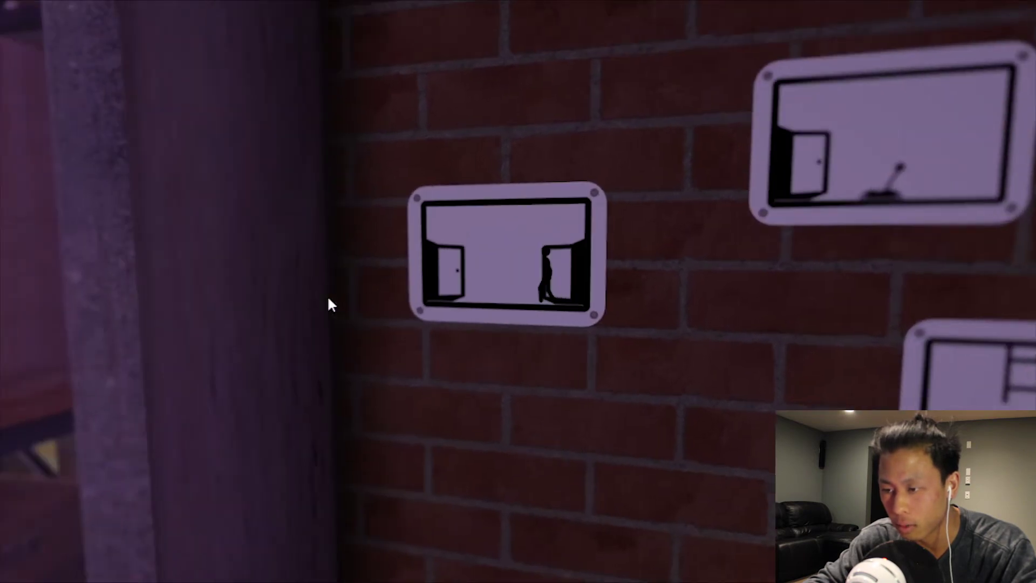
scroll(327, 296, down, 3)
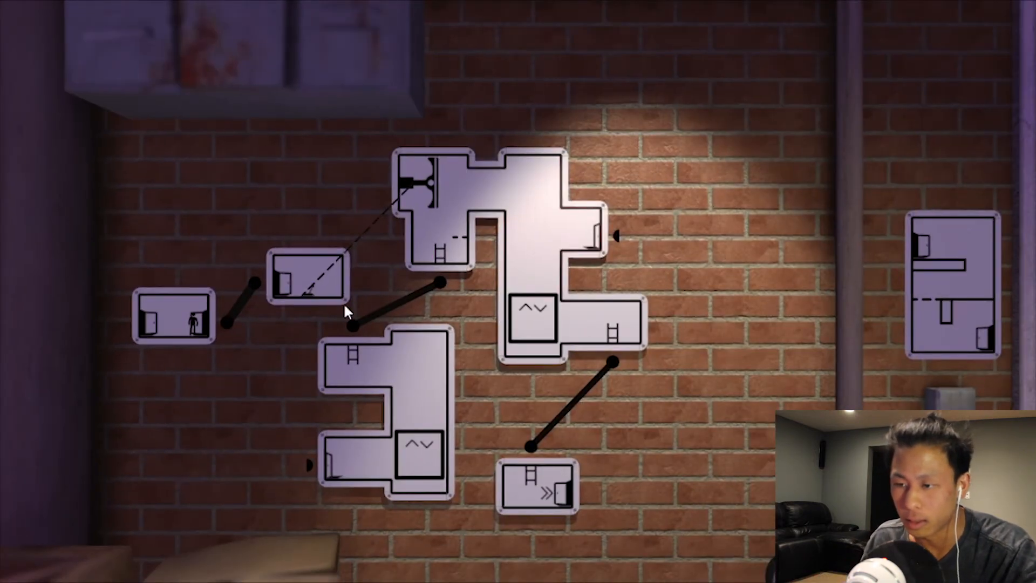
Move the lever panel up beside the large room
click(326, 277)
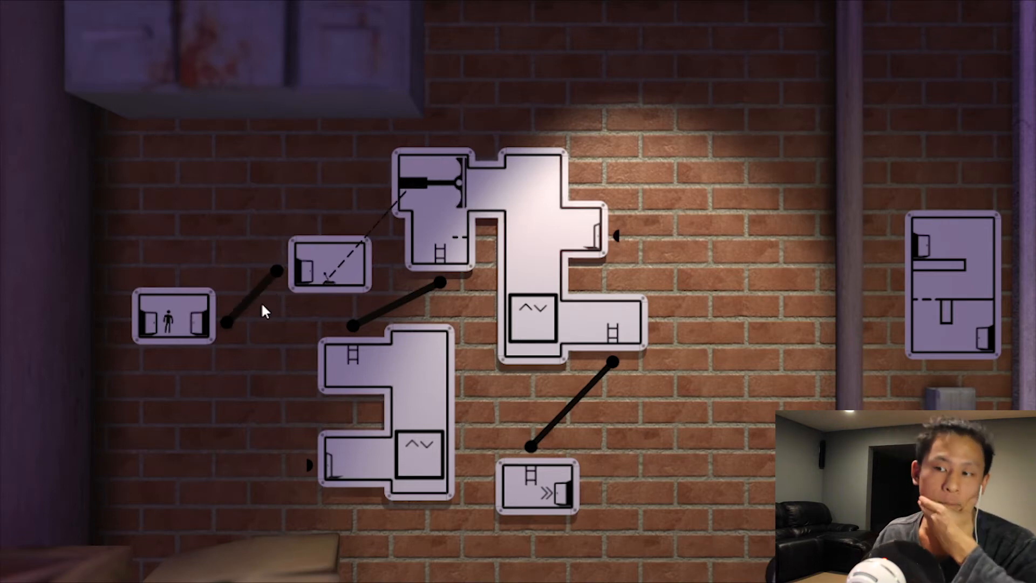
drag(348, 259, 296, 189)
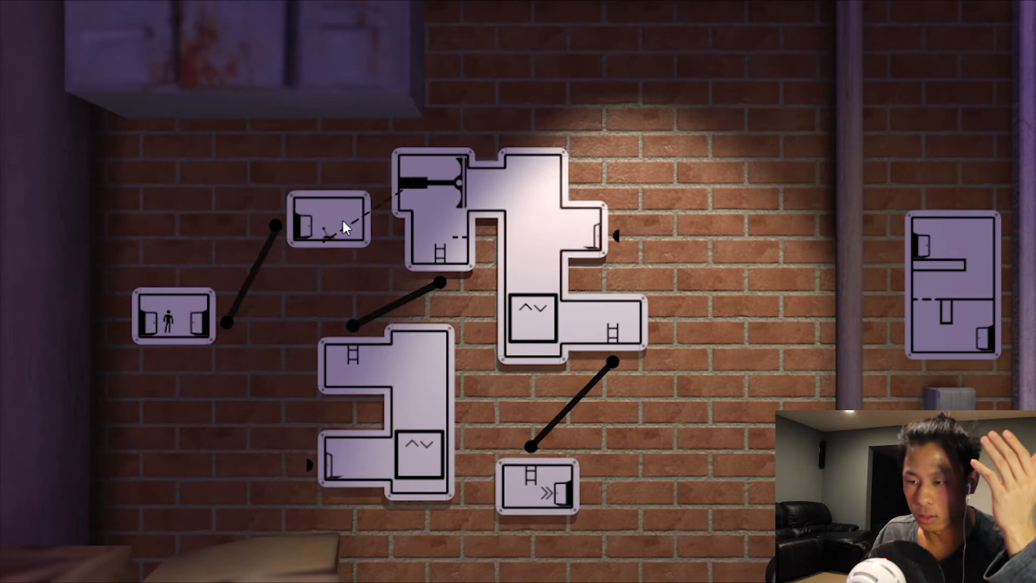
Reset the panels, then link the figure's room and the arrows room to the lower big room
key(r)
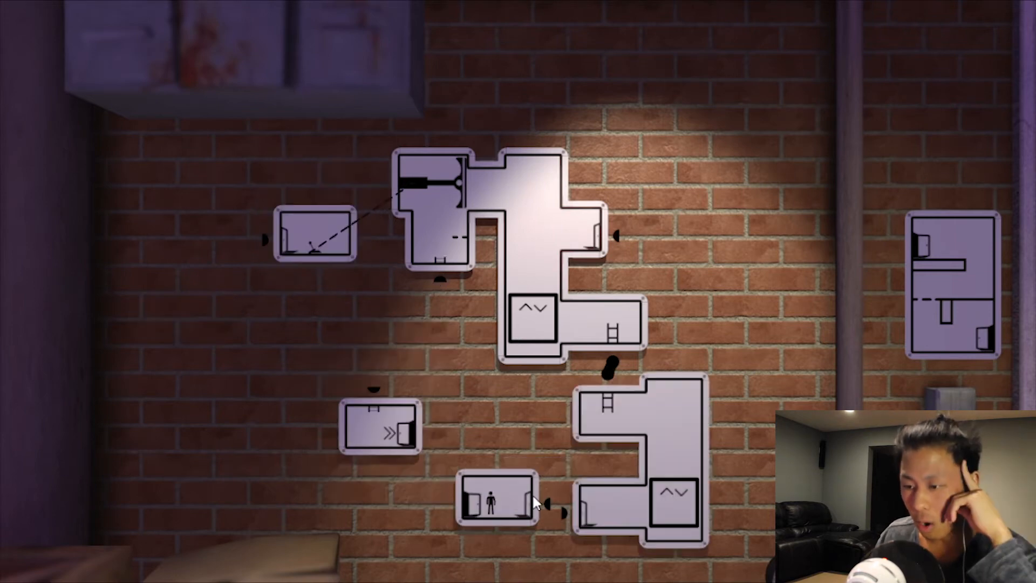
drag(530, 506, 567, 512)
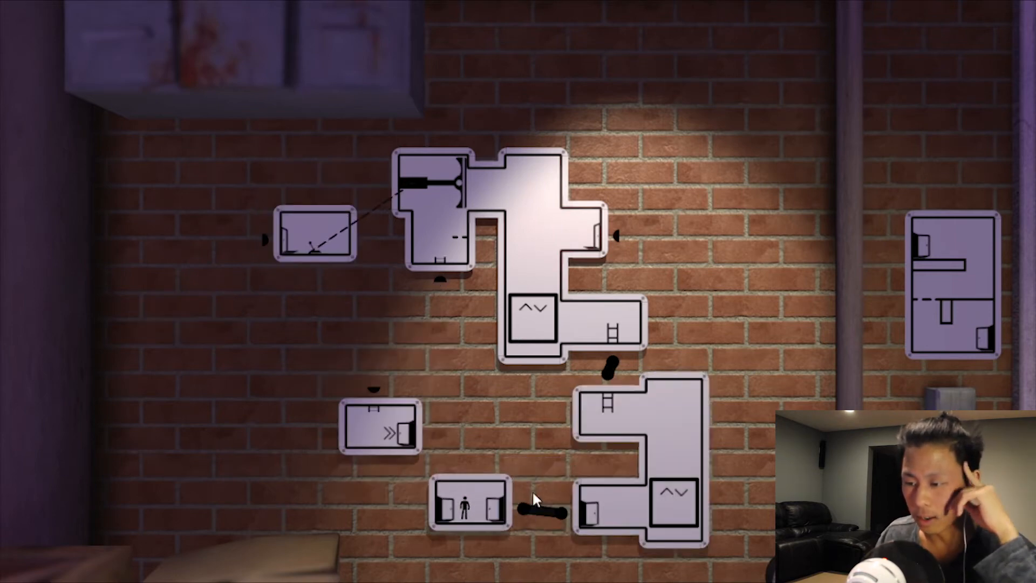
drag(373, 387, 461, 283)
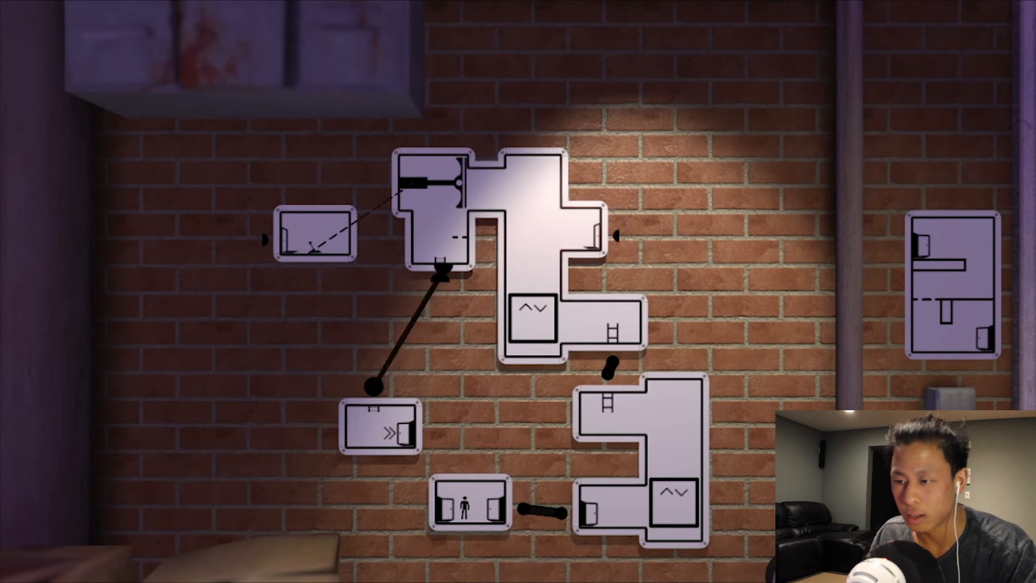
drag(381, 424, 404, 364)
scroll(346, 252, up, 3)
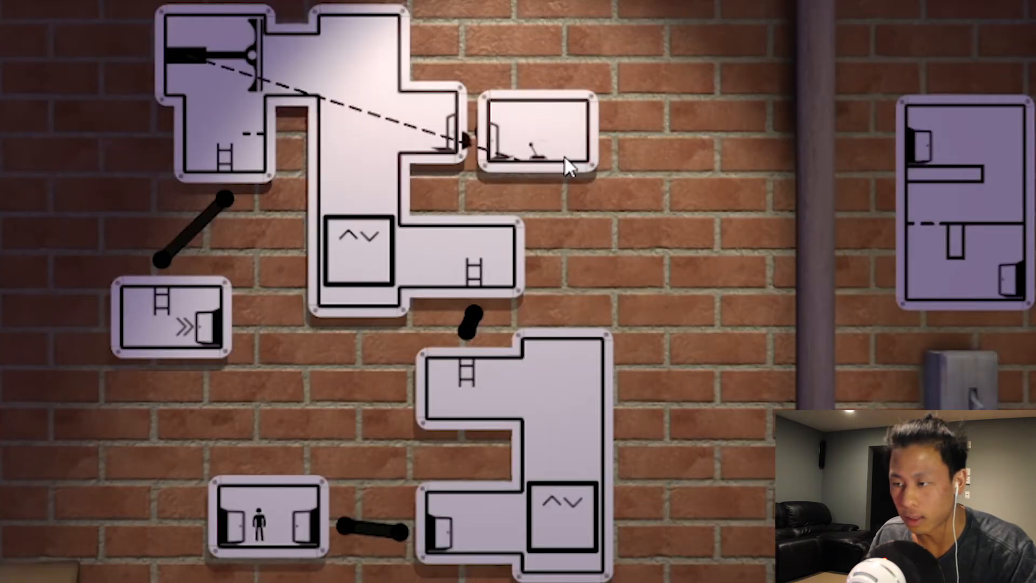
Attach the lever room to the big room's right door and let the figure walk
drag(323, 235, 615, 113)
drag(478, 134, 542, 122)
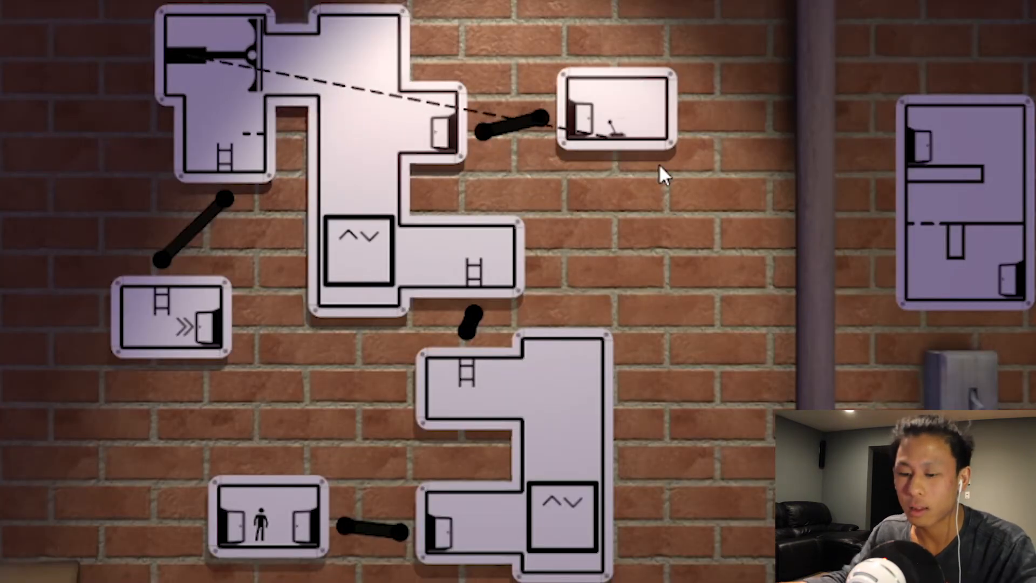
key(space)
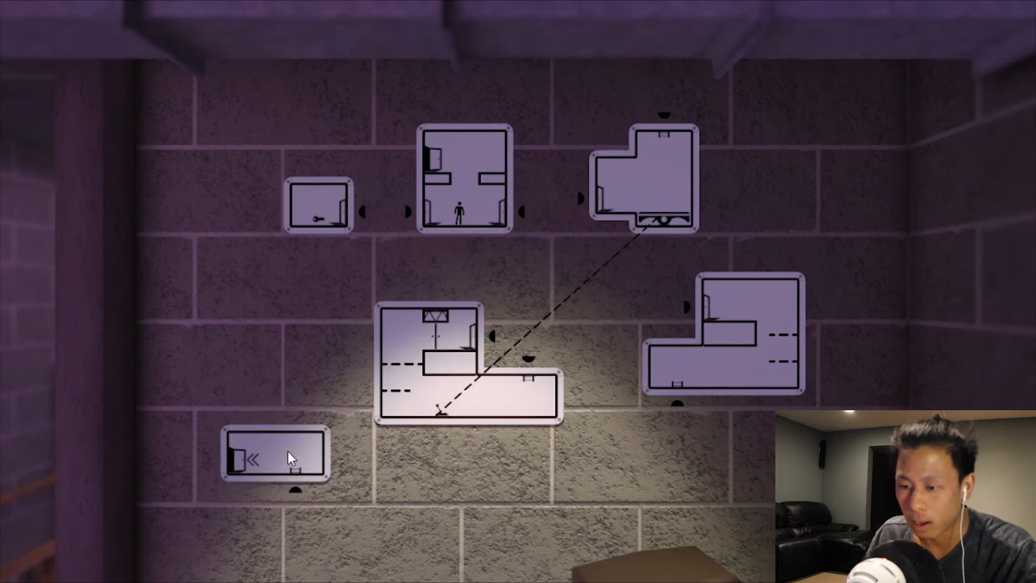
Stack the arrows room above the upper-right L room and lower the L rooms beneath it
mouse_move(289, 456)
mouse_down()
mouse_move(608, 328)
mouse_move(575, 285)
mouse_up()
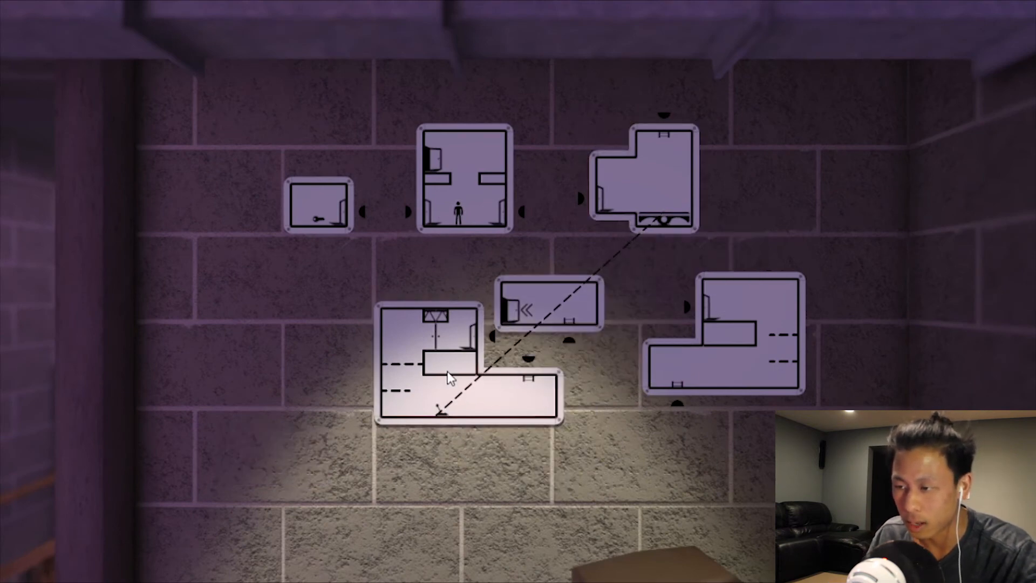
drag(437, 374, 380, 409)
drag(545, 306, 499, 298)
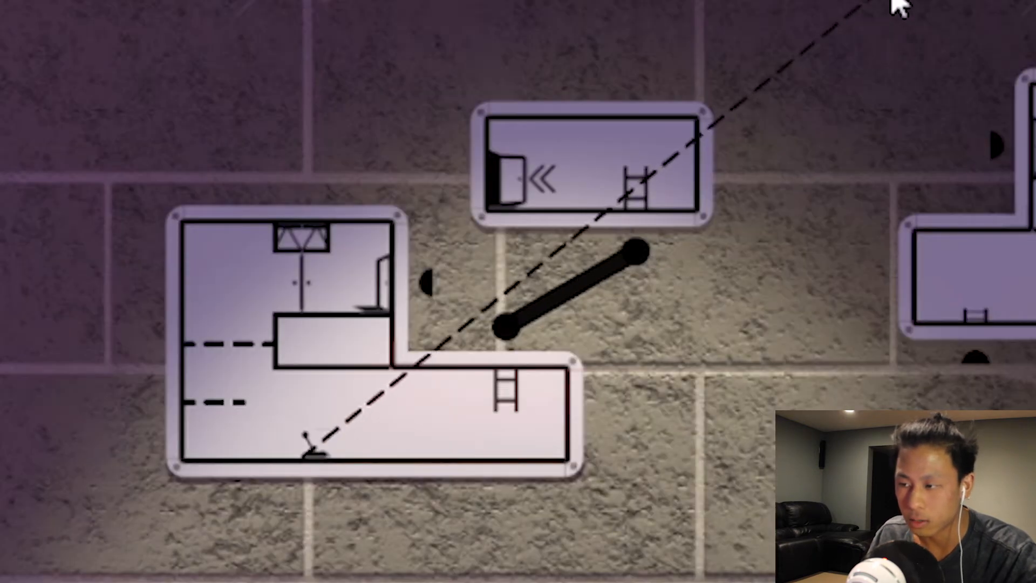
scroll(731, 111, down, 3)
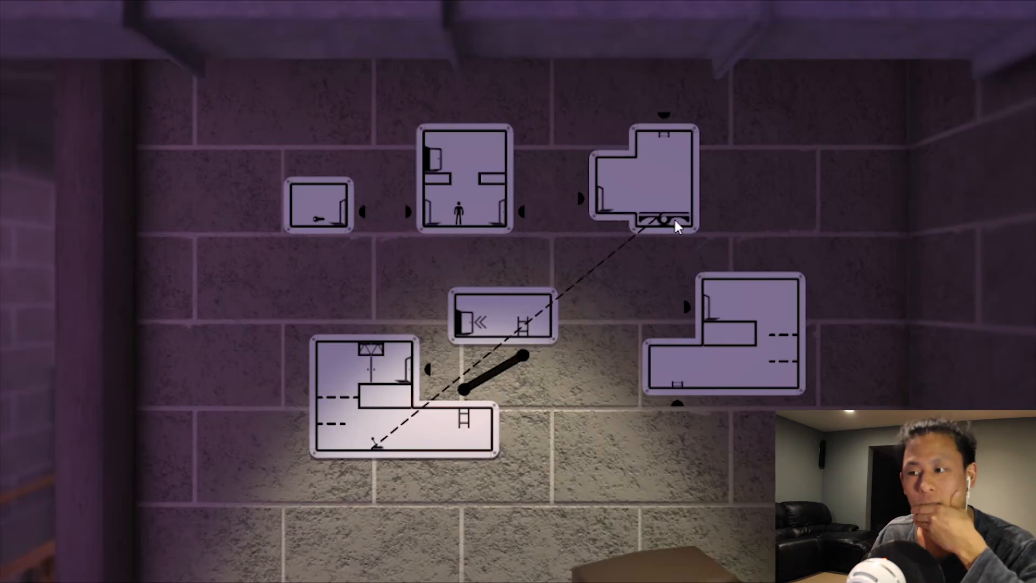
drag(502, 317, 656, 129)
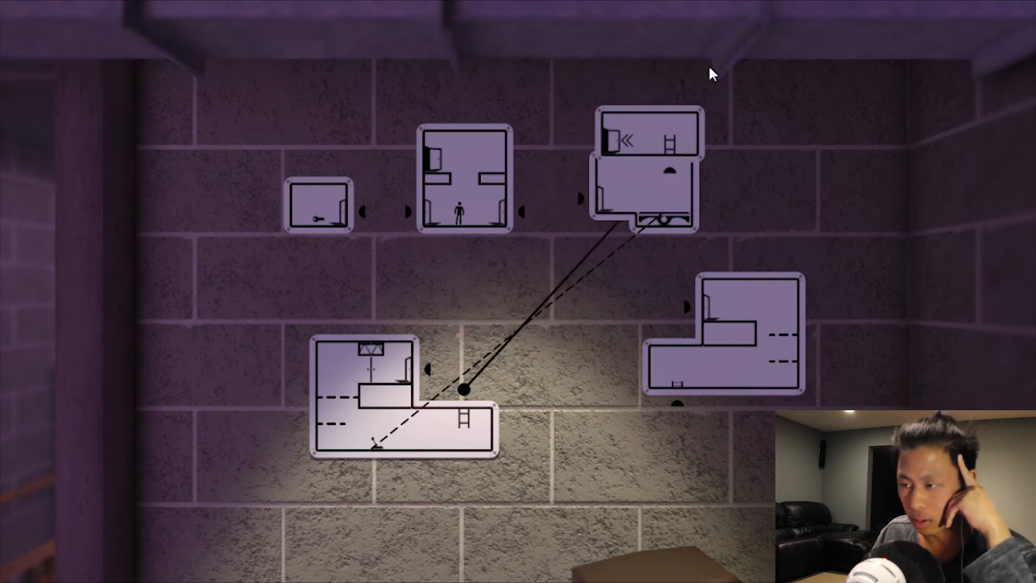
drag(636, 224, 628, 267)
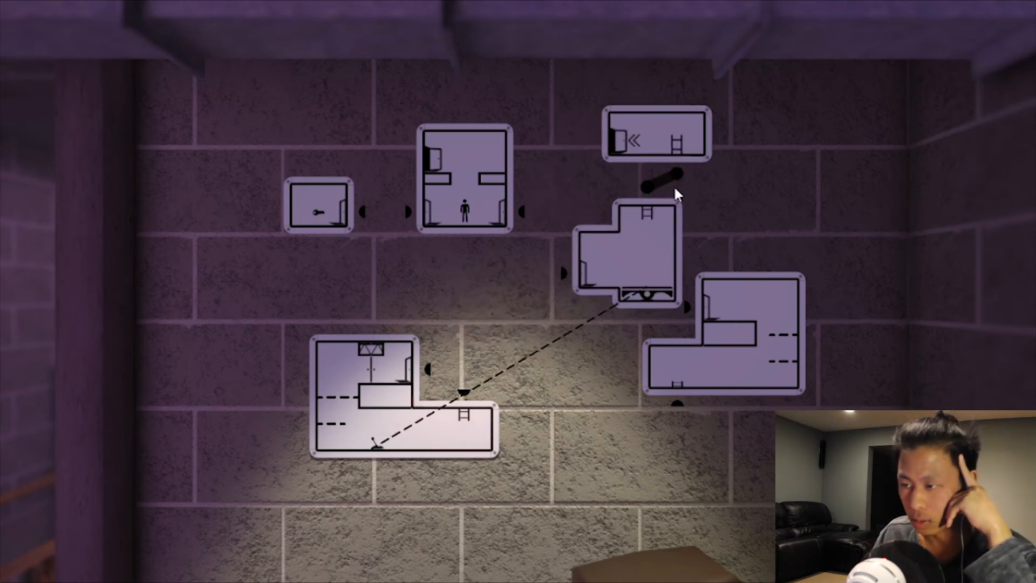
Ladder-link the L rooms, connect the key room to the middle L room and move the figure's room left
mouse_move(745, 340)
mouse_down()
mouse_move(722, 365)
mouse_move(564, 393)
mouse_up()
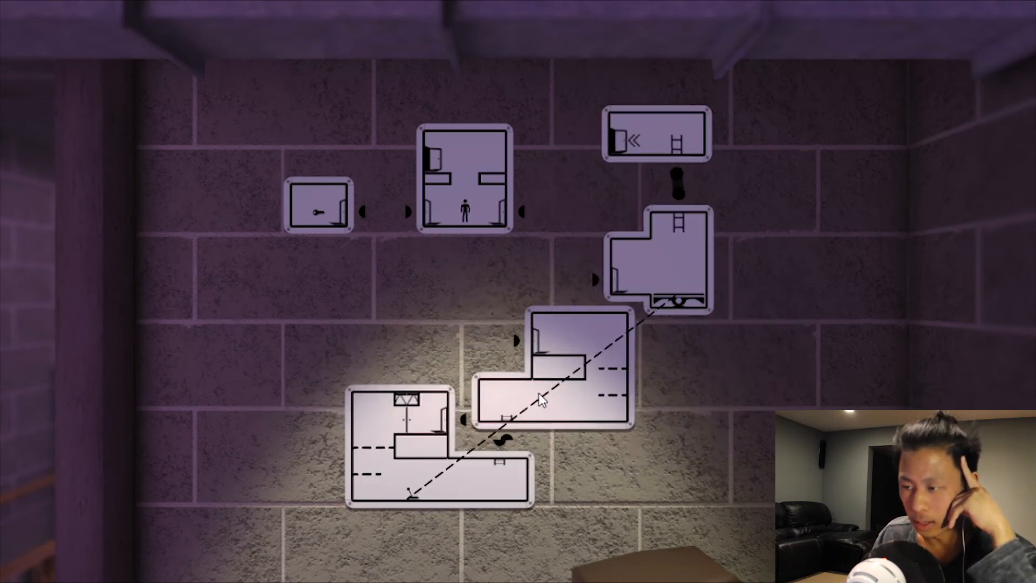
drag(502, 441, 494, 465)
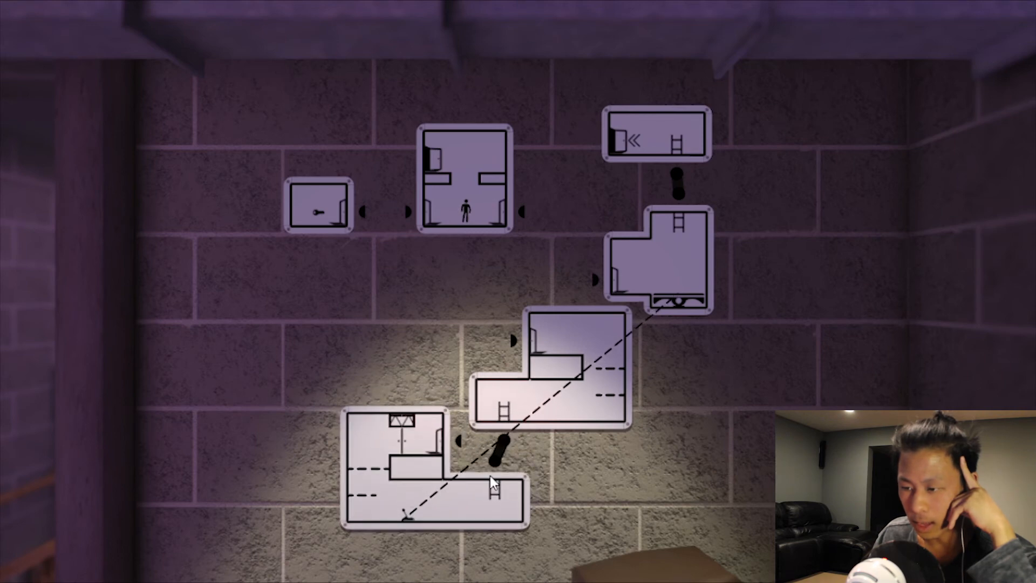
drag(317, 212, 458, 334)
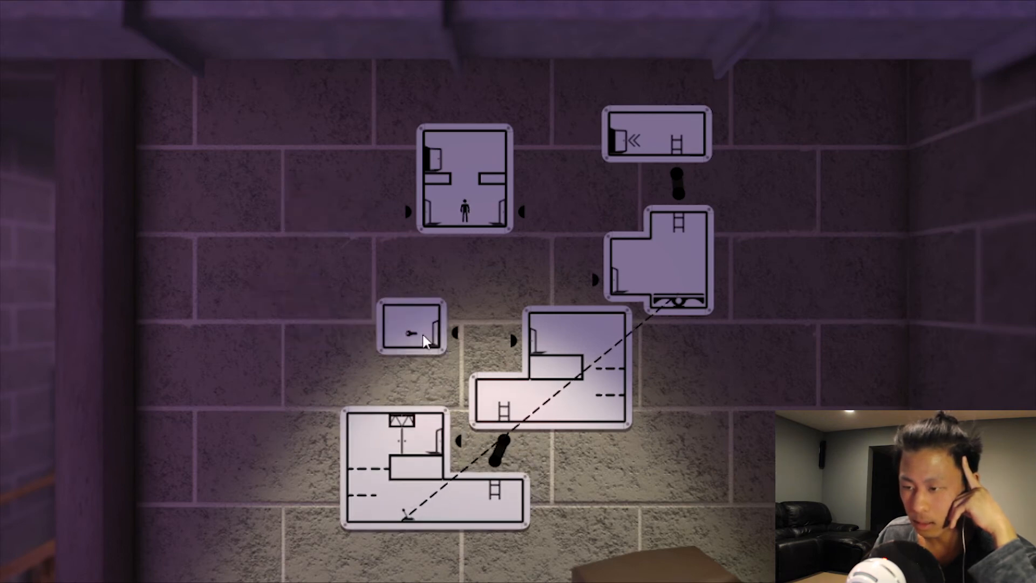
drag(457, 335, 449, 329)
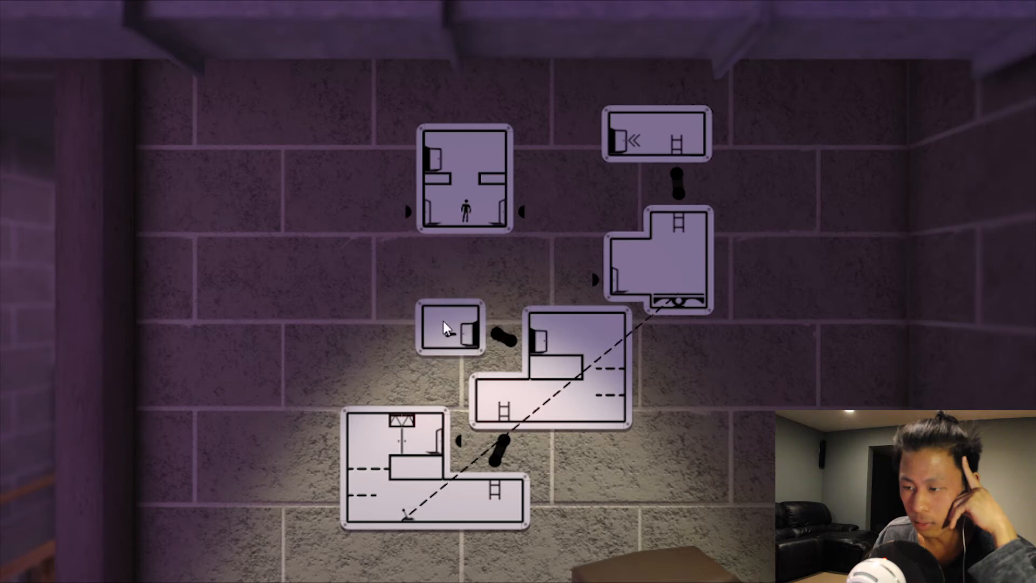
drag(454, 218, 283, 355)
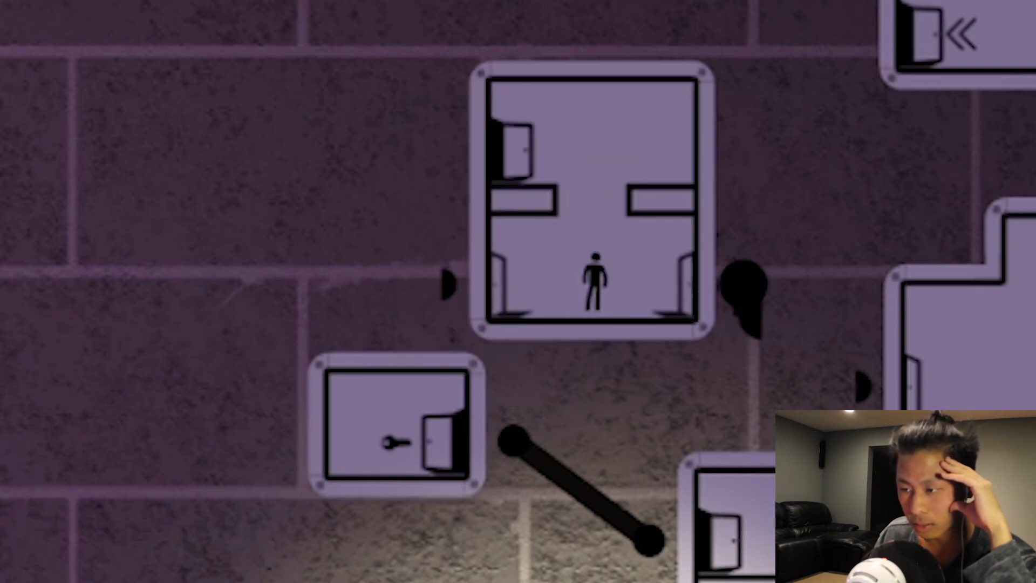
scroll(737, 284, down, 3)
Move the key room up-left to the figure's room and column the L room under the top-right room
drag(412, 296, 343, 234)
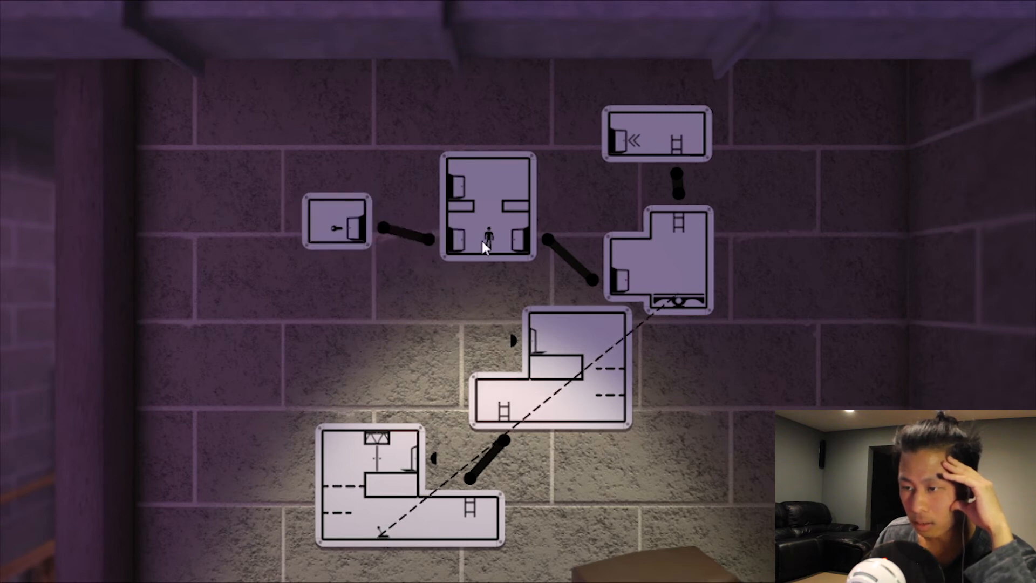
drag(662, 259, 668, 222)
drag(736, 119, 686, 115)
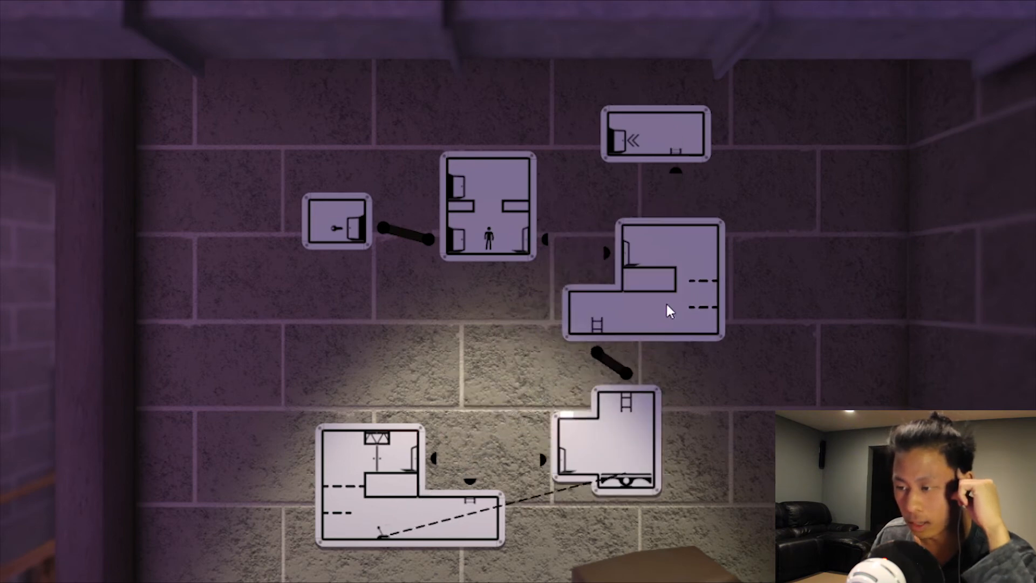
click(670, 311)
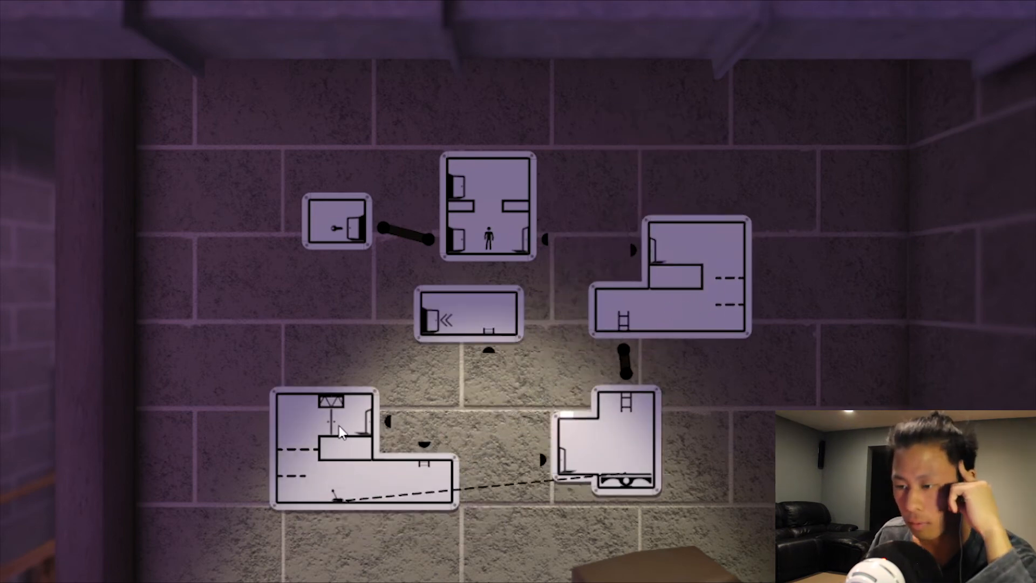
Place the arrows room atop the right L room, key room top-left, figure's room mid with the left L room beside it
drag(389, 466, 332, 415)
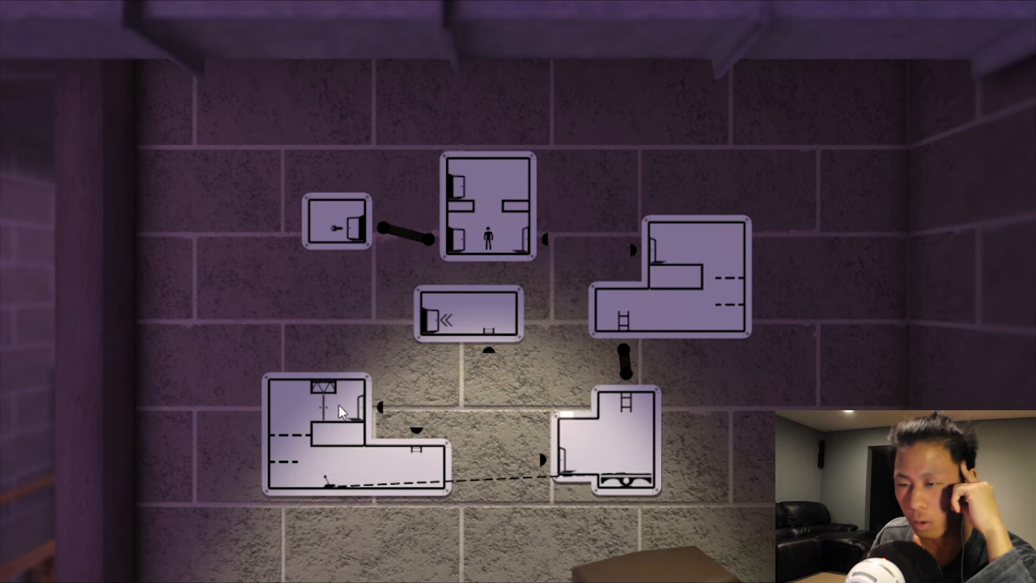
drag(457, 324, 676, 195)
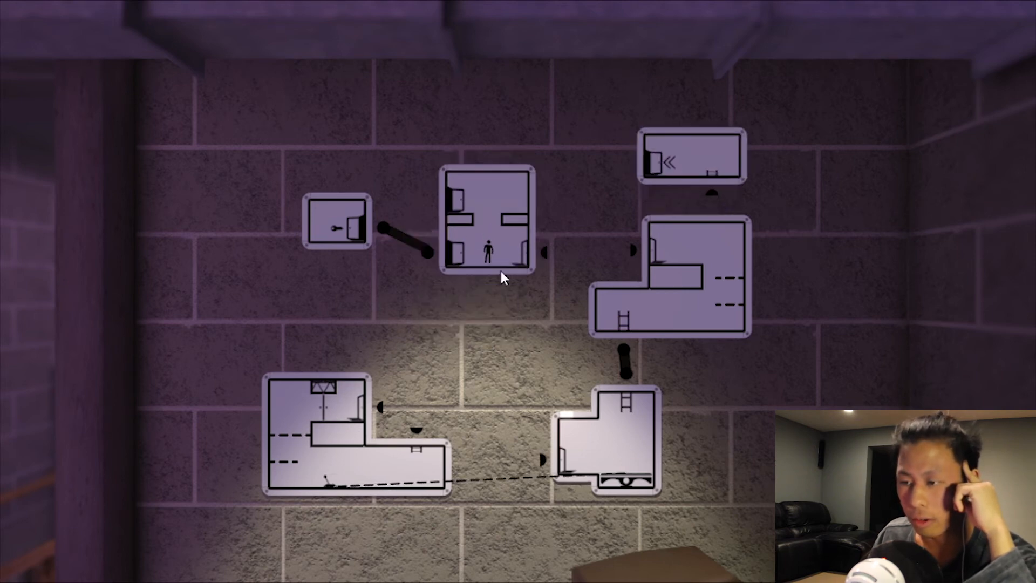
drag(489, 206, 441, 324)
mouse_move(352, 380)
mouse_down()
mouse_move(342, 362)
mouse_move(307, 364)
mouse_up()
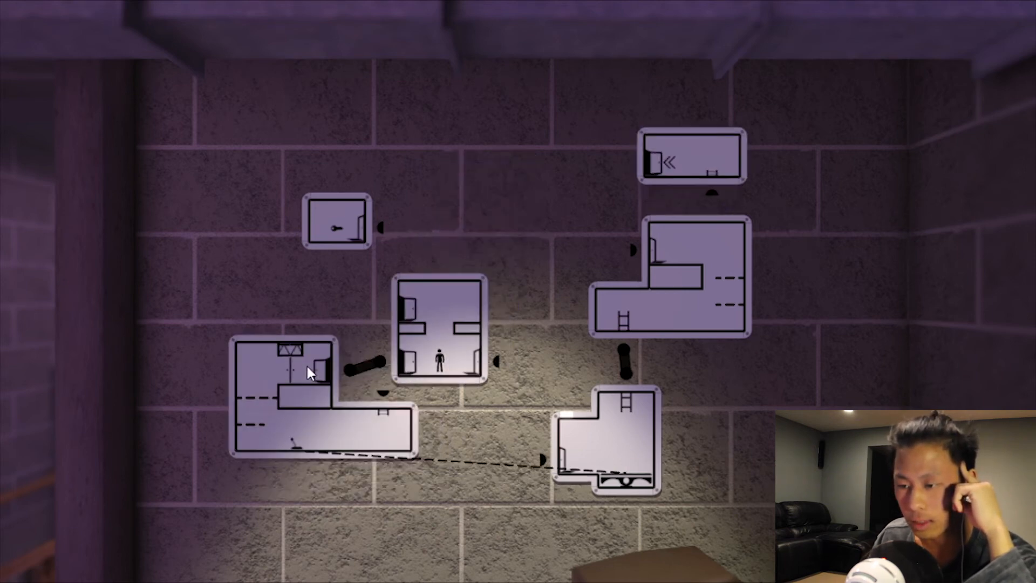
drag(496, 300, 324, 250)
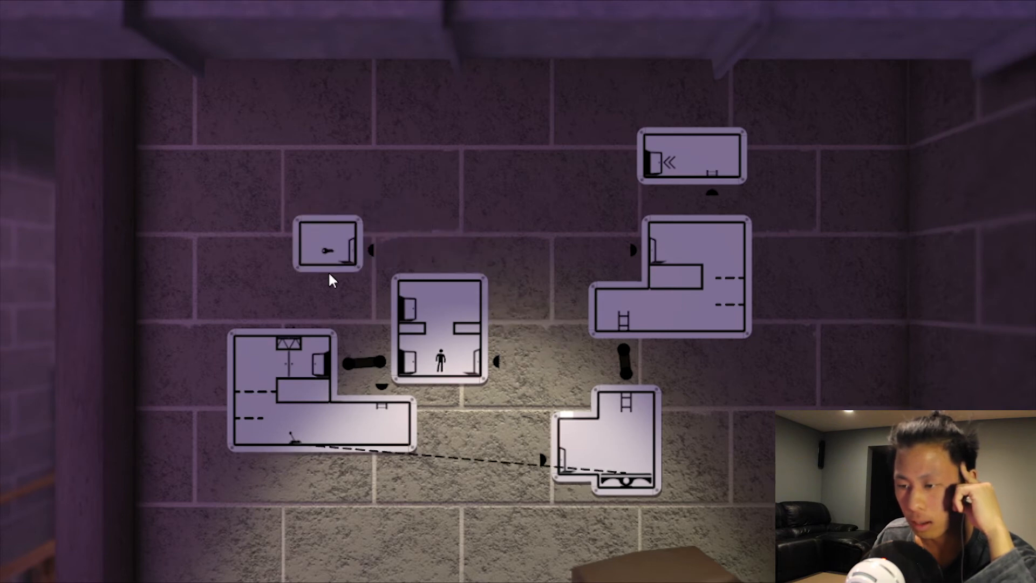
drag(405, 340, 457, 322)
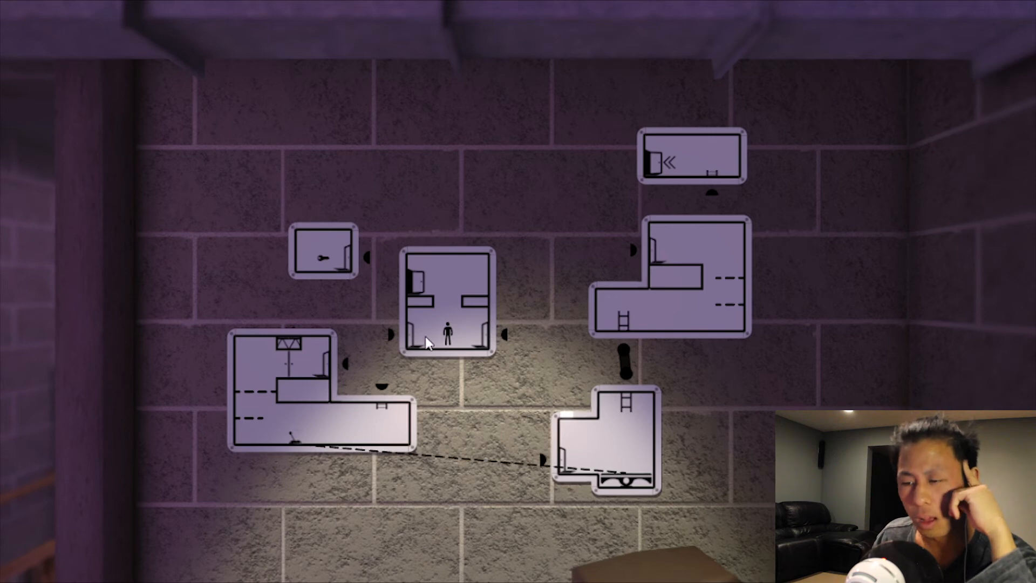
Lower the left L room and link the small lower room and the ladder room to the right L room
drag(368, 495, 374, 506)
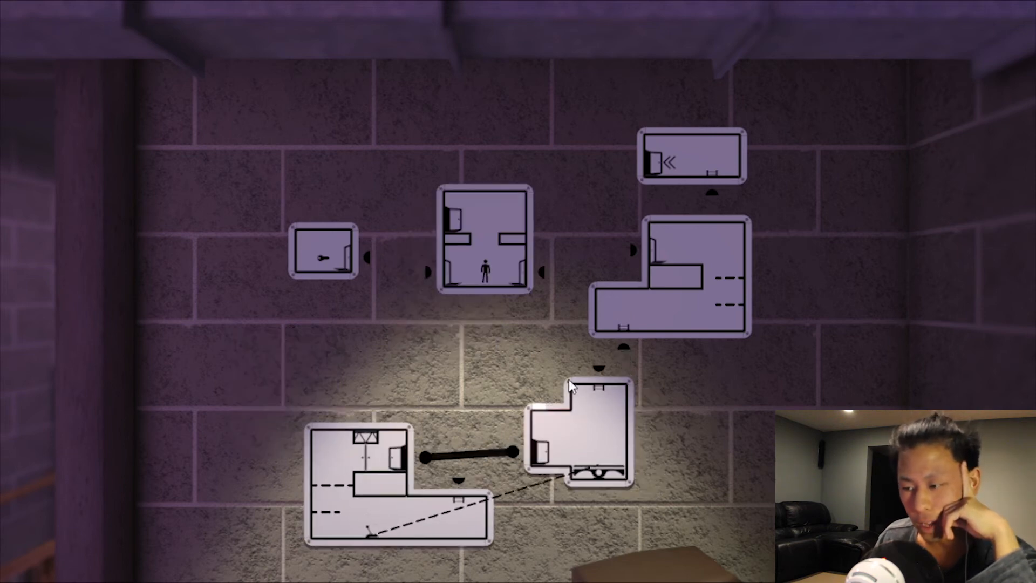
drag(599, 433, 623, 390)
drag(672, 300, 658, 301)
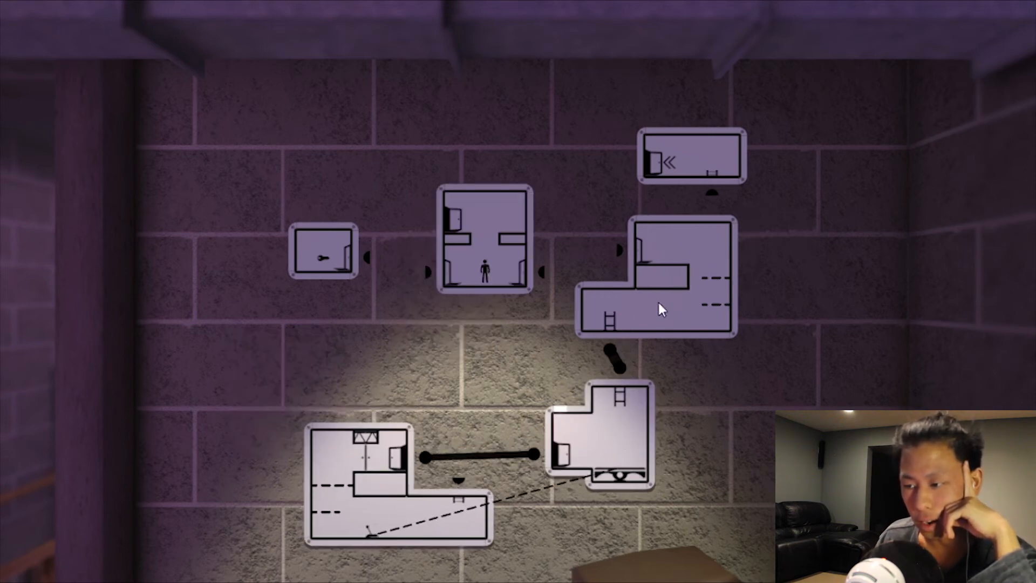